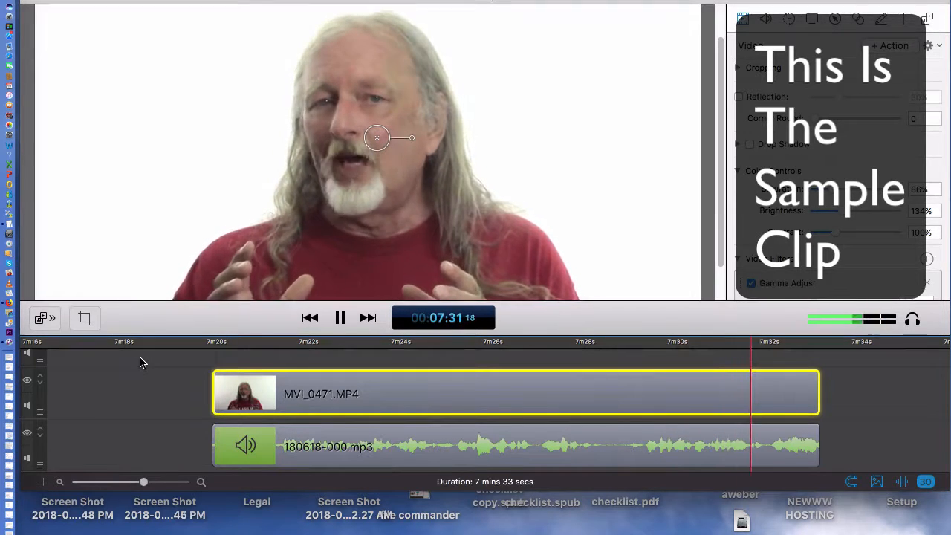
Play the sample clip to its end, then check the editing commands and the separate audio clip beneath the video.
key("space")
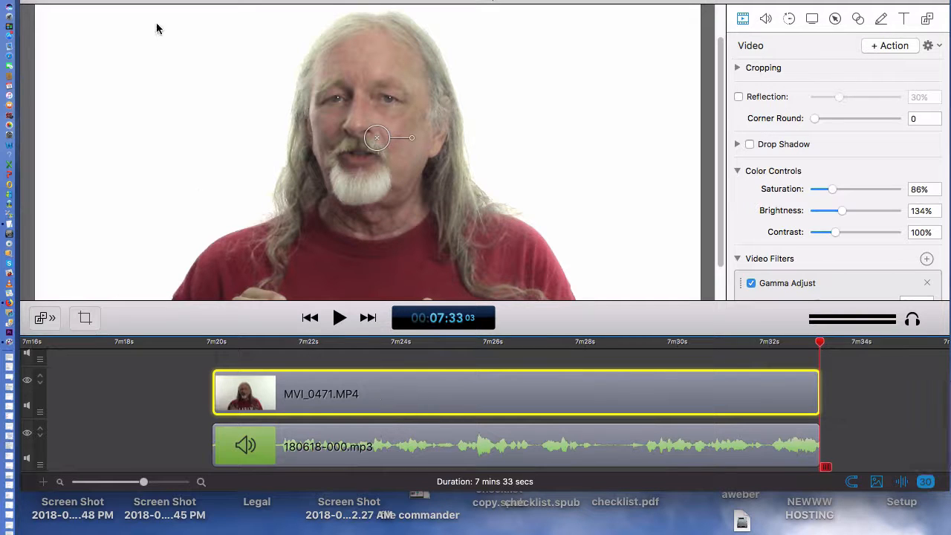
mouse_move(376, 413)
right_click(367, 388)
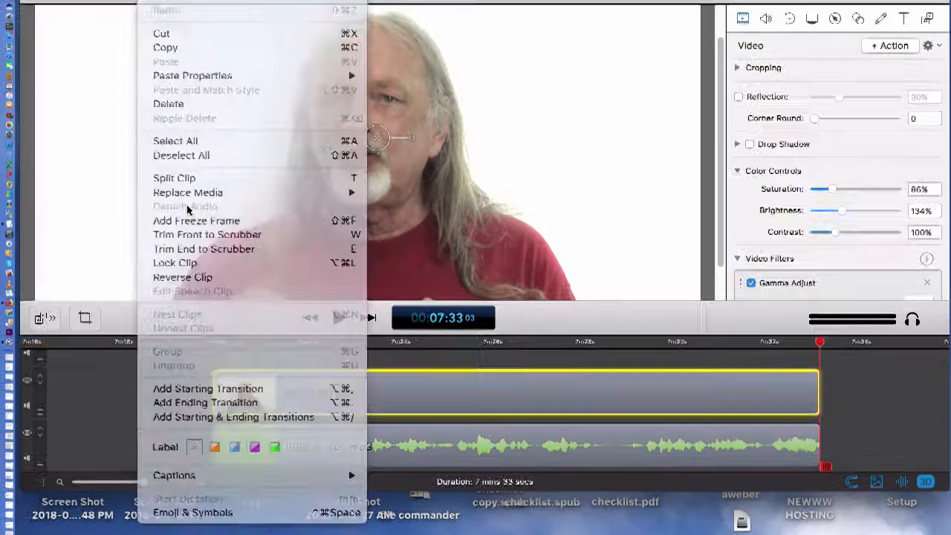
key("Escape")
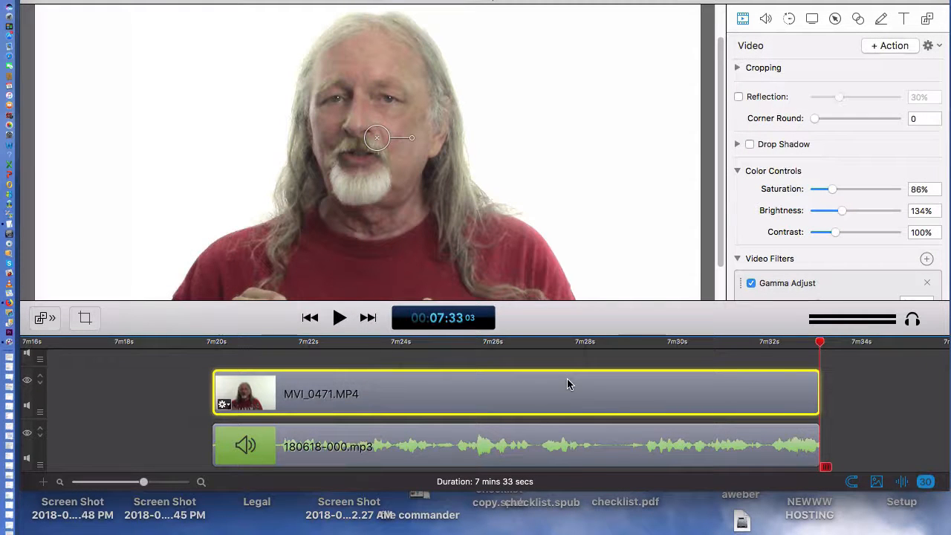
left_click(587, 449)
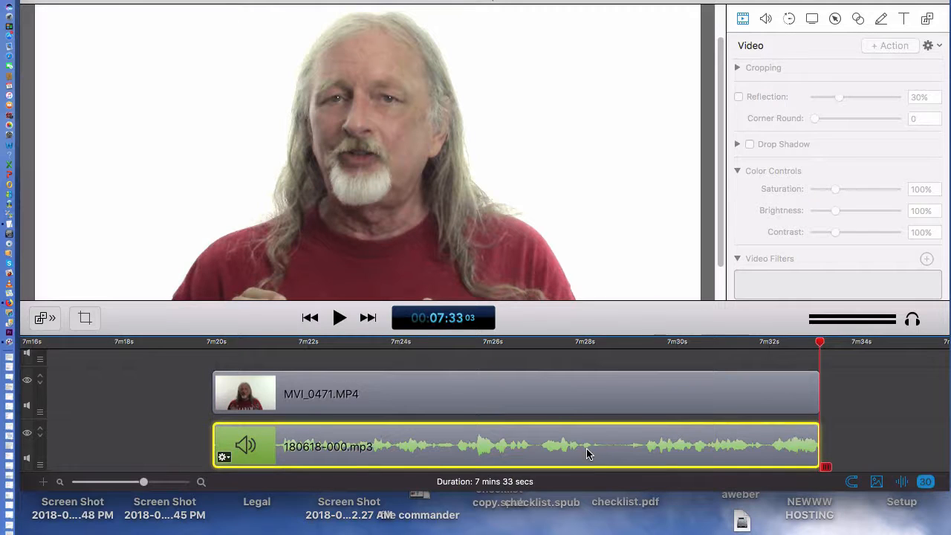
left_click(149, 433)
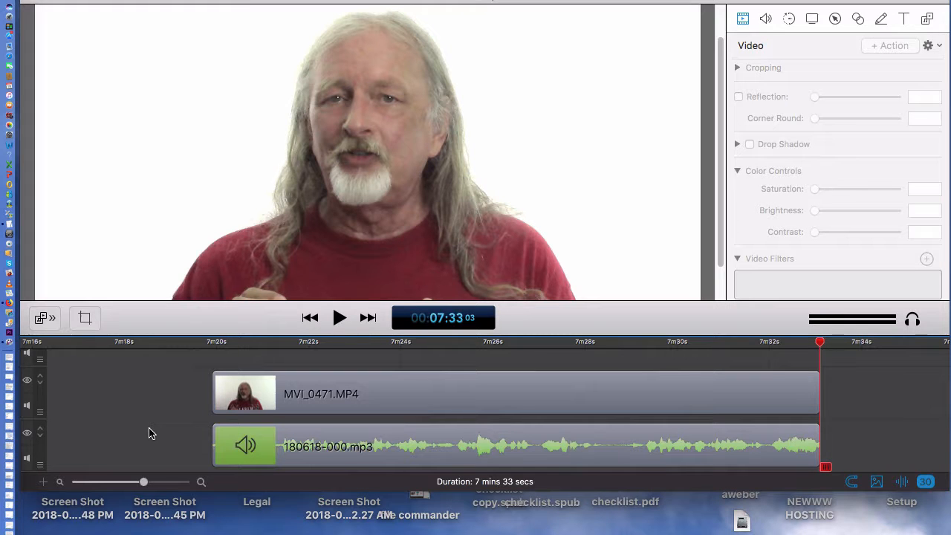
Scrub along the timeline between about 7m21s and 7m30s to examine the audio waveform for a pause in speech.
left_click(288, 344)
left_click_drag(289, 344, 437, 346)
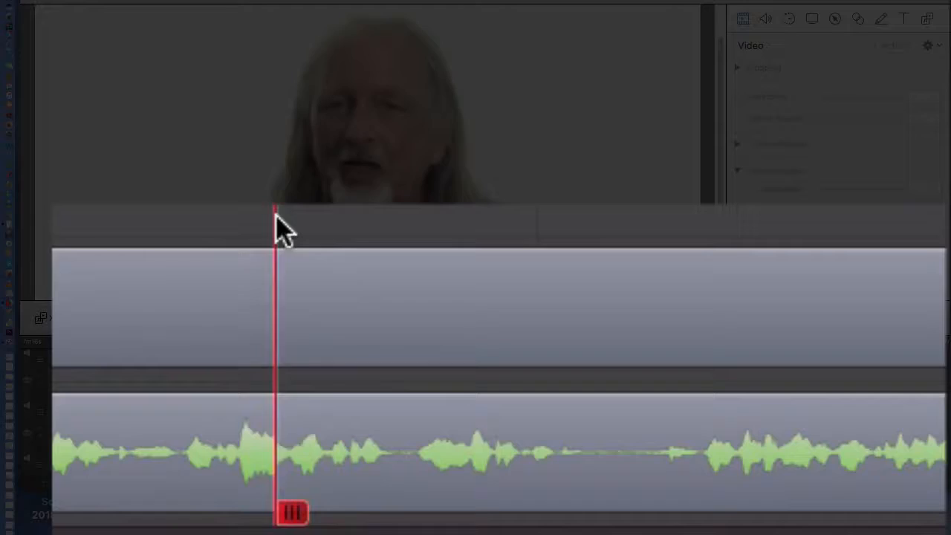
left_click_drag(276, 216, 559, 299)
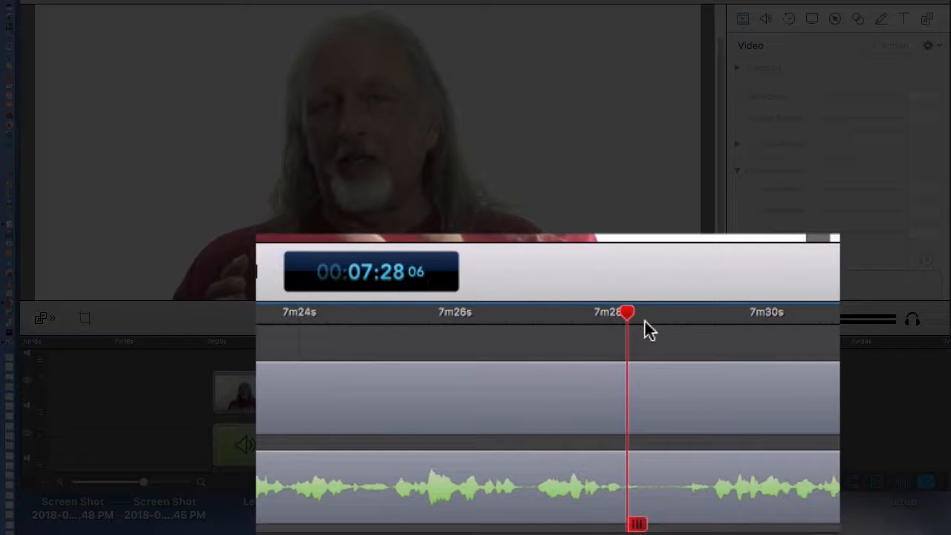
left_click_drag(625, 312, 712, 333)
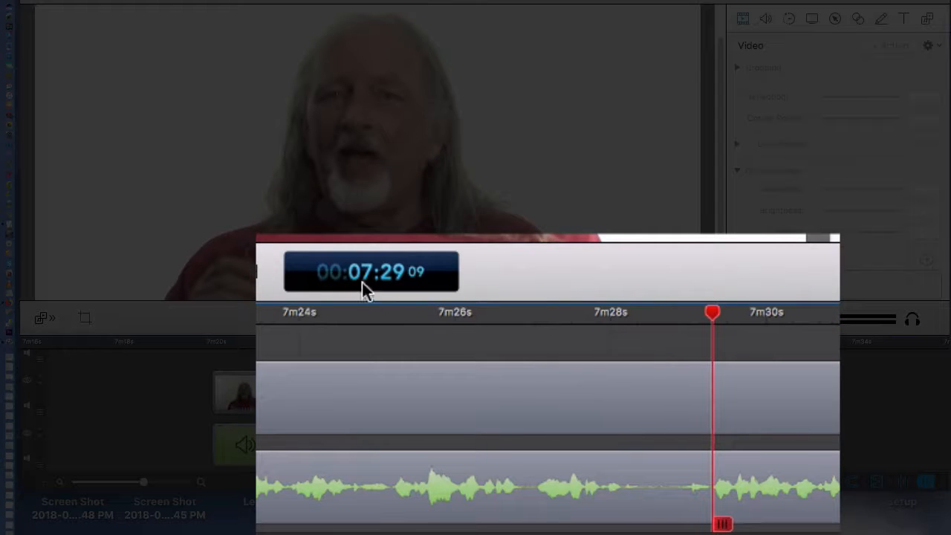
left_click(591, 315)
left_click_drag(591, 315, 714, 351)
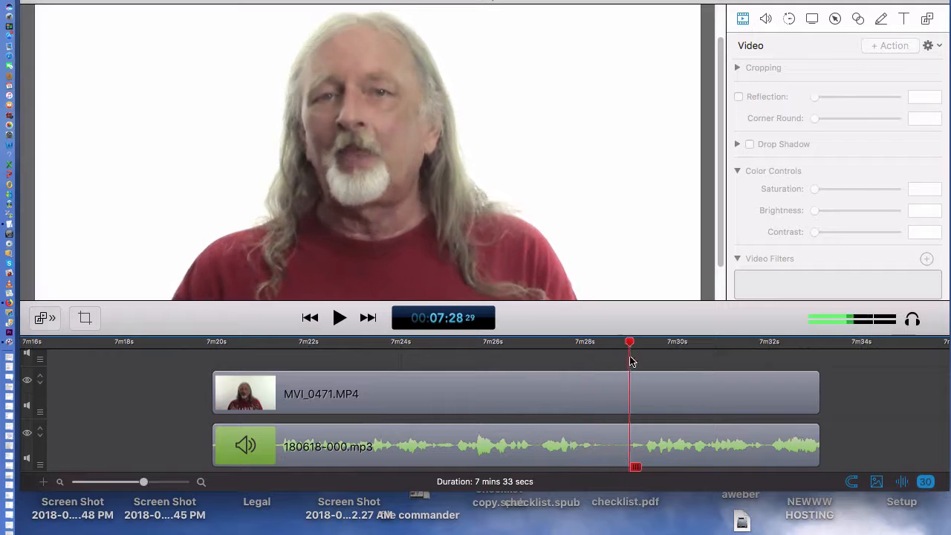
left_click_drag(646, 364, 643, 394)
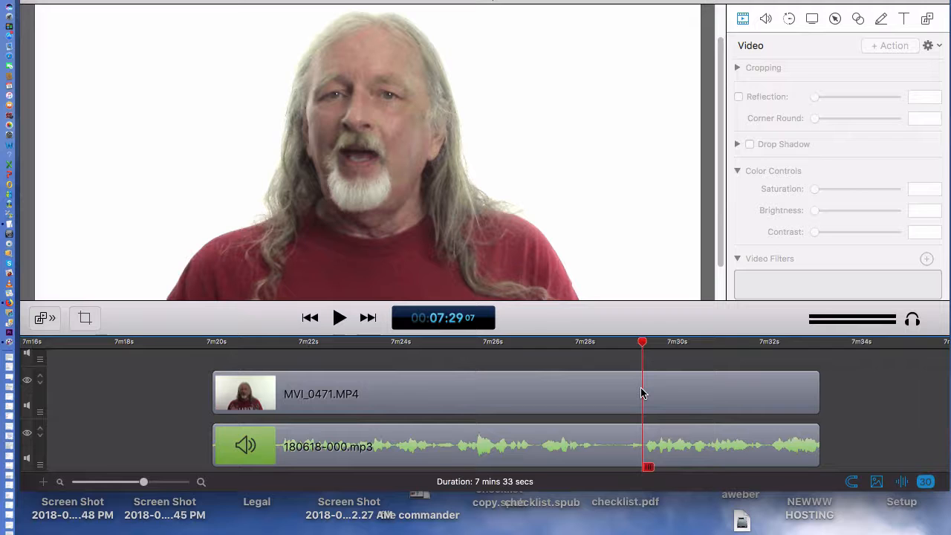
left_click_drag(603, 346, 617, 362)
Split the MVI_0471.MP4 video clip at 07:29:00, within the pause in the speech.
left_click(552, 395)
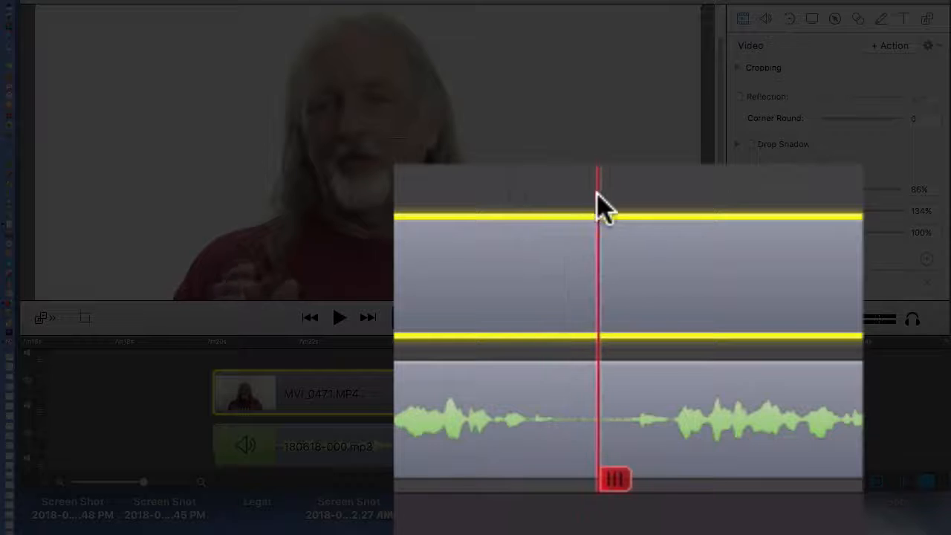
left_click_drag(597, 193, 633, 203)
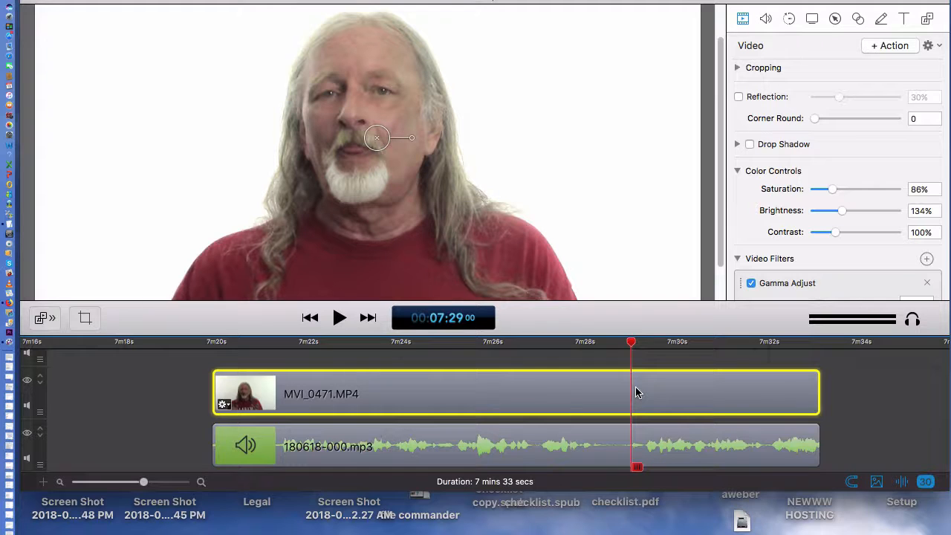
key("t")
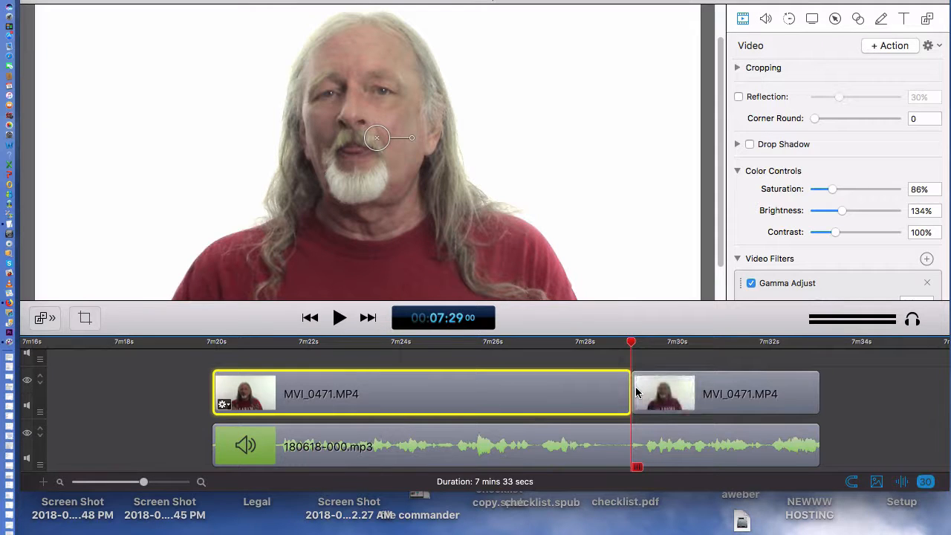
Play the video from about 7m28s across the cut to check how the split plays.
left_click(588, 344)
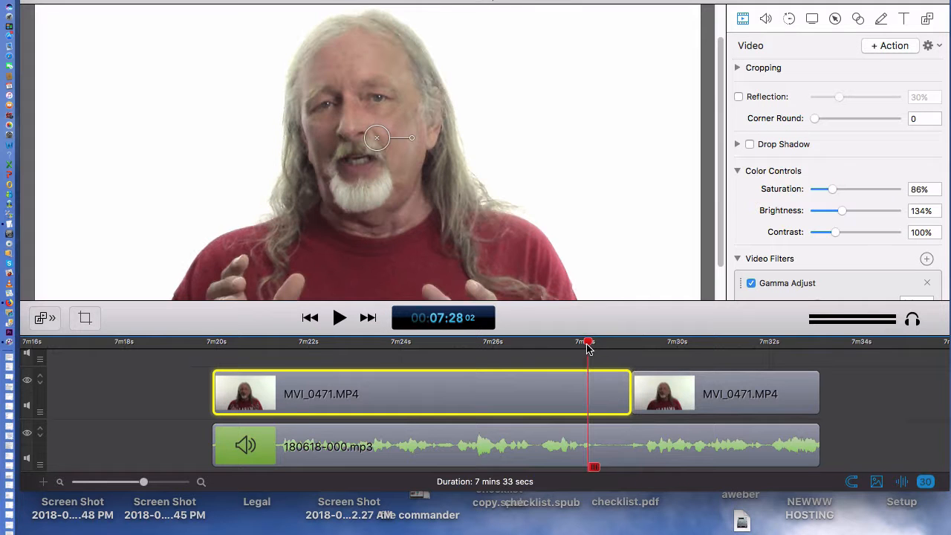
key("space")
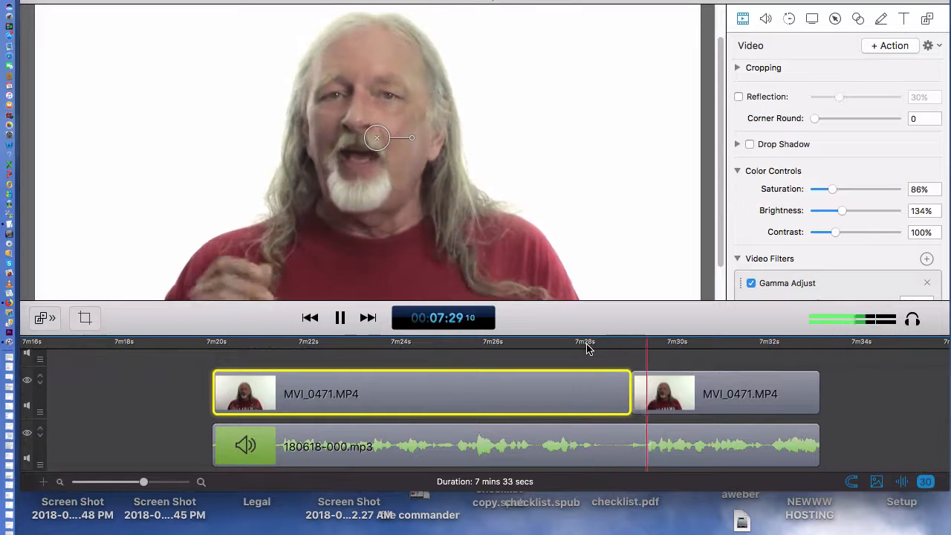
key("space")
Add a Cross Blur starting transition to the second MVI_0471.MP4 clip.
left_click(671, 408)
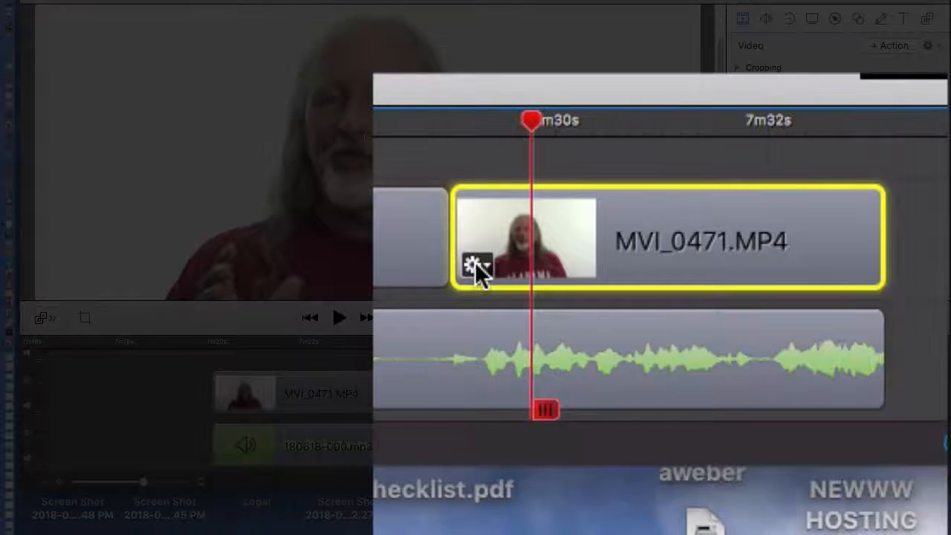
left_click(643, 405)
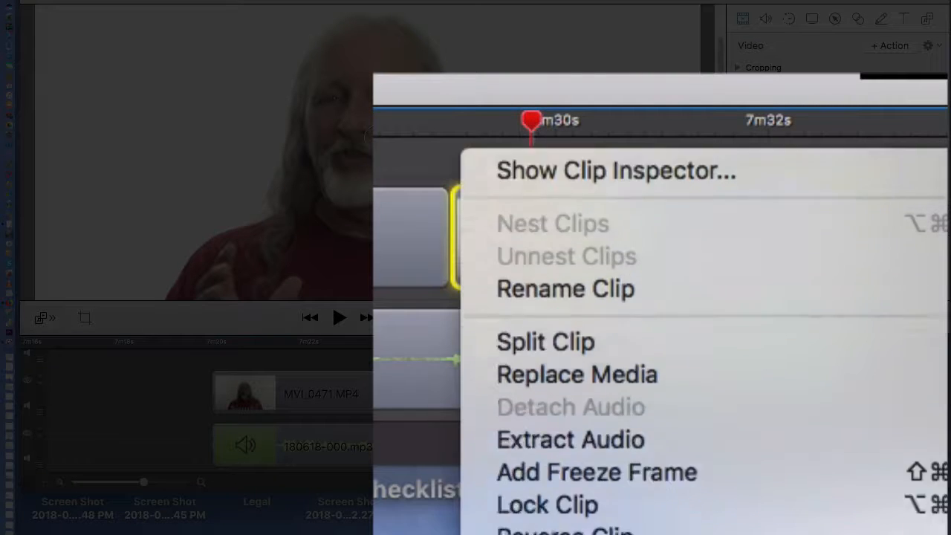
left_click(532, 318)
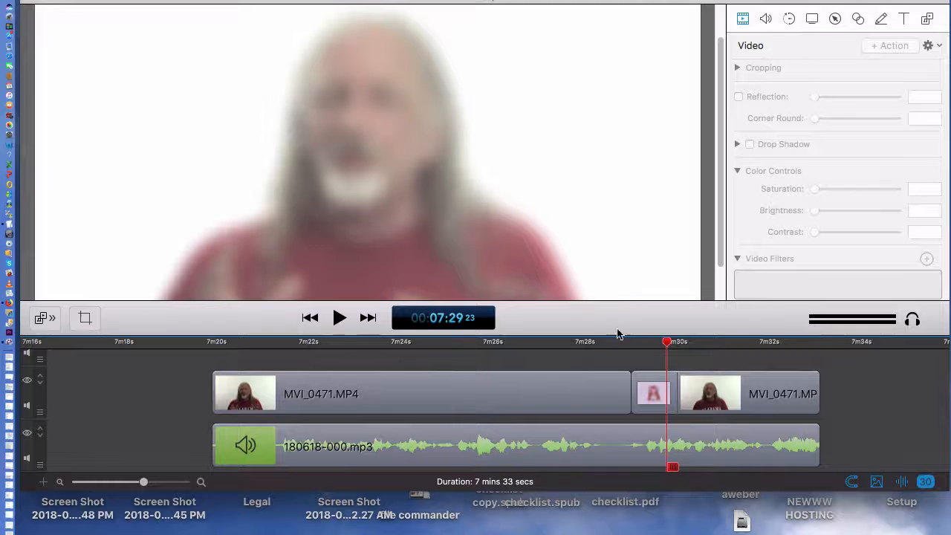
Play the video twice from about 7m28s to preview the starting transition on the second clip.
left_click(587, 344)
key("space")
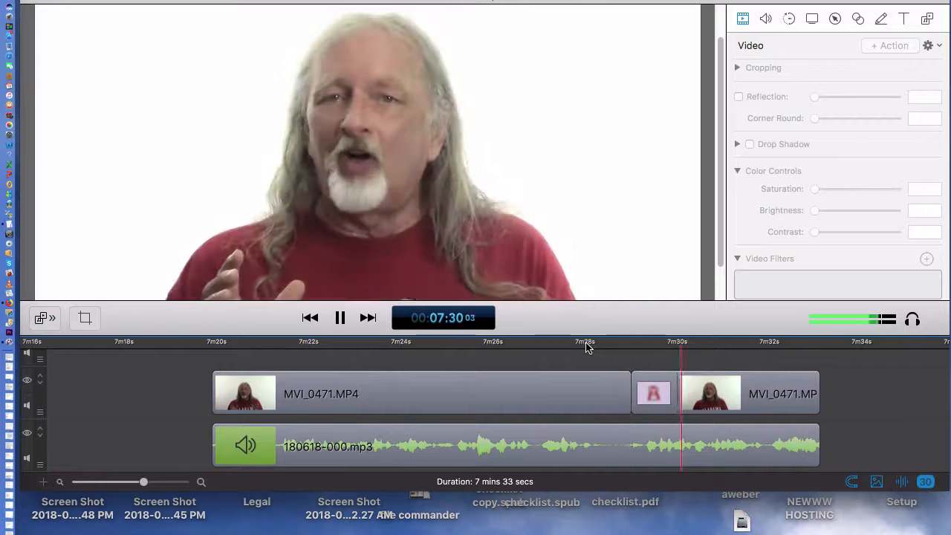
key("space")
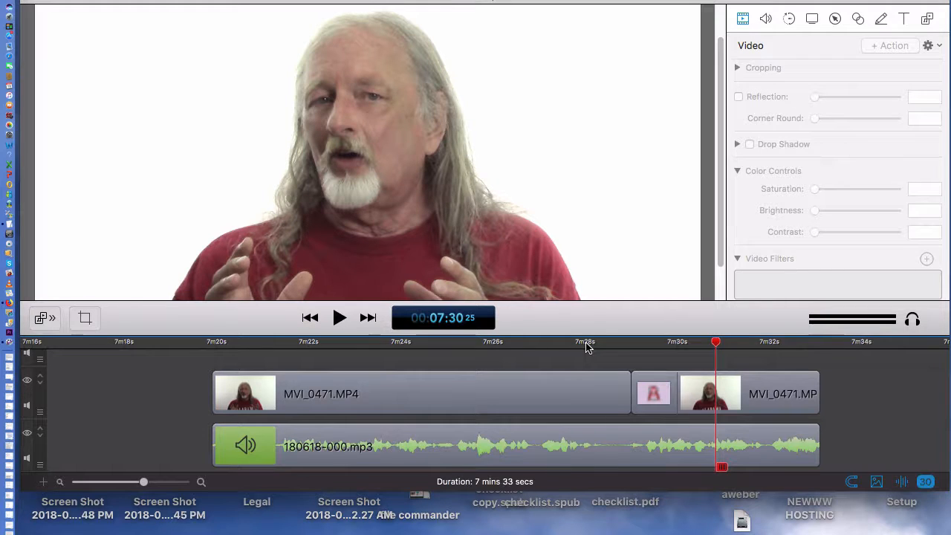
left_click(585, 344)
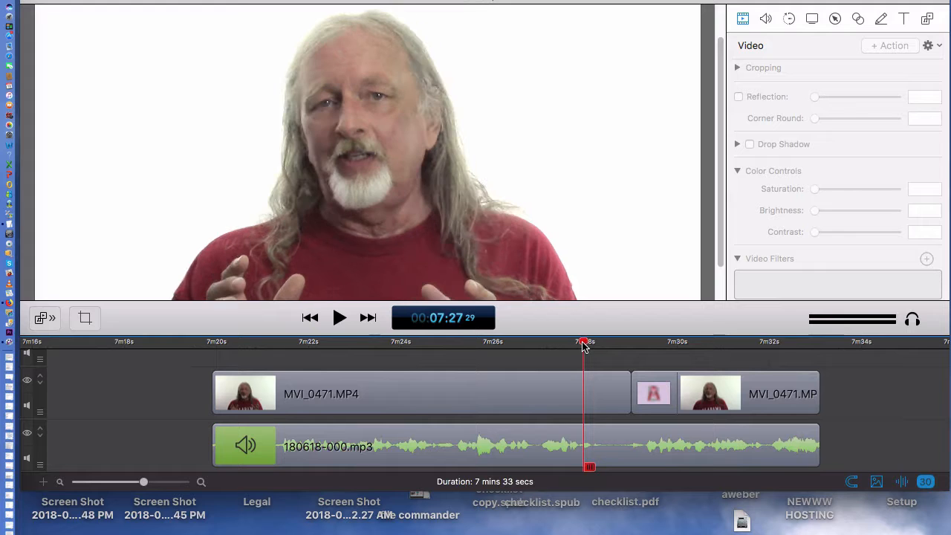
key("space")
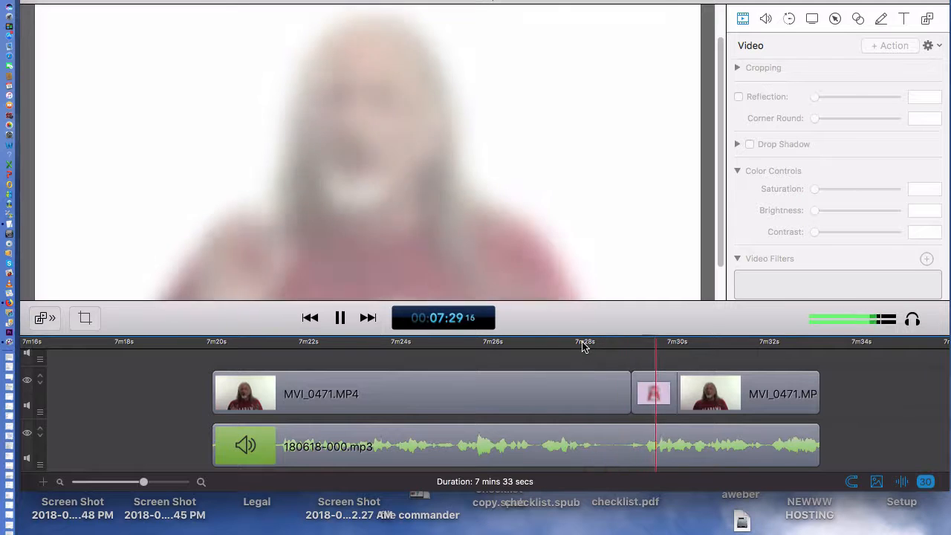
key("space")
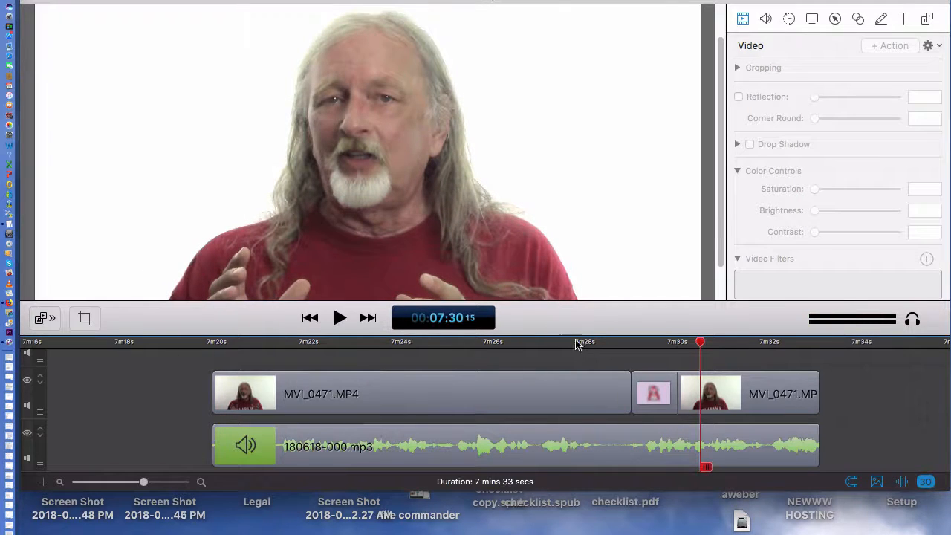
Step frame by frame from about 7m28s to 07:29:01 to examine the picture where the transition begins.
left_click(589, 344)
left_click_drag(589, 346, 610, 344)
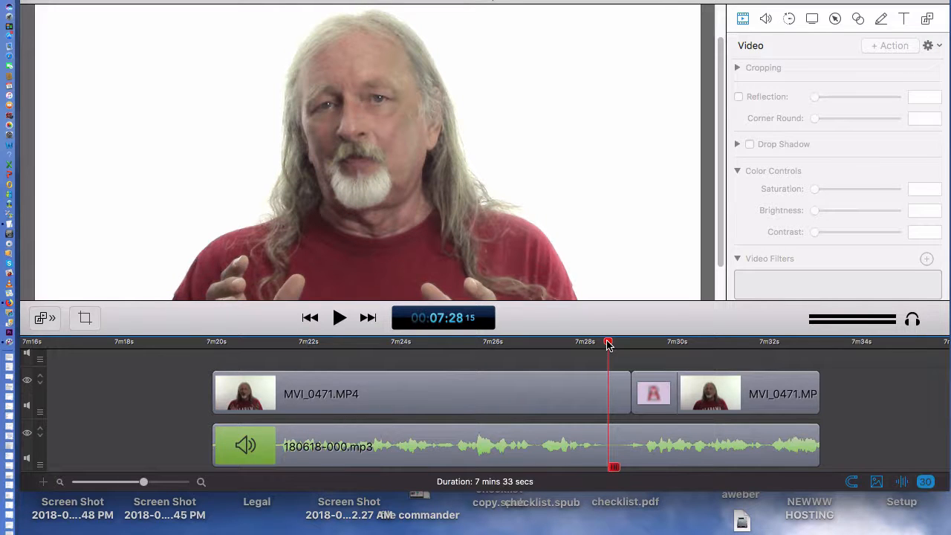
key("Right")
key("Right")
key("Right")
key("Right")
key("Right")
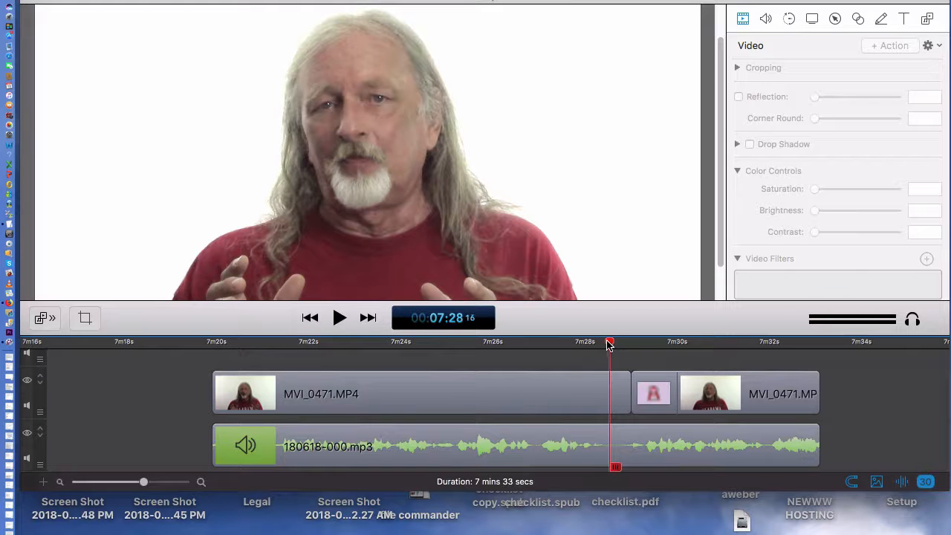
key("Right")
key("Right")
key("Right")
key("Right")
key("Right")
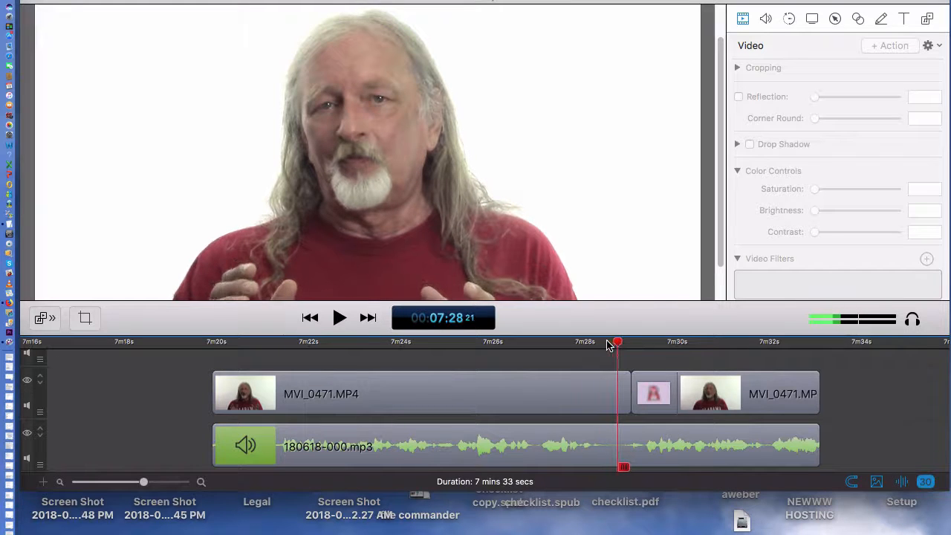
key("Right")
key("Right")
key("Right")
key("Right")
key("Right")
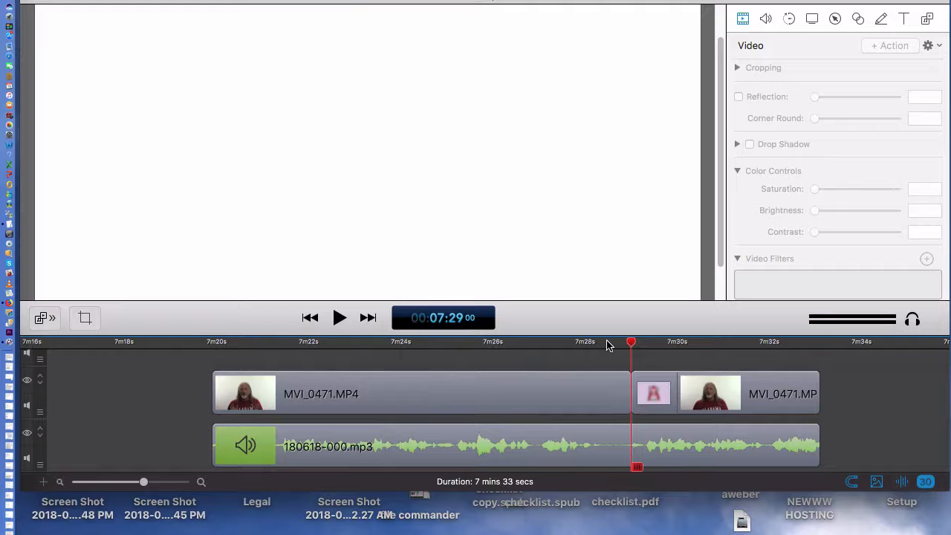
key("Right")
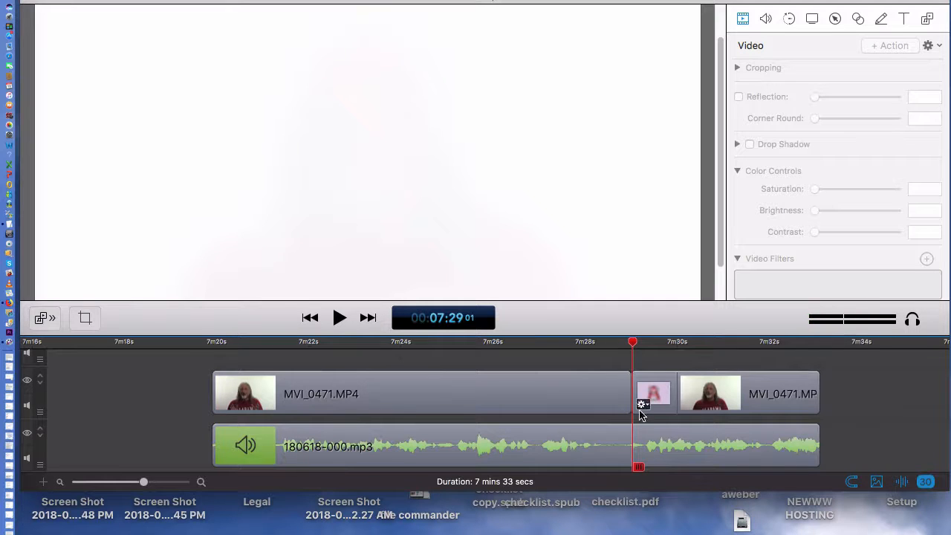
Look through the available transition types for the second clip's starting transition, keeping Cross Blur.
left_click(641, 406)
scroll(657, 441, "down", 3)
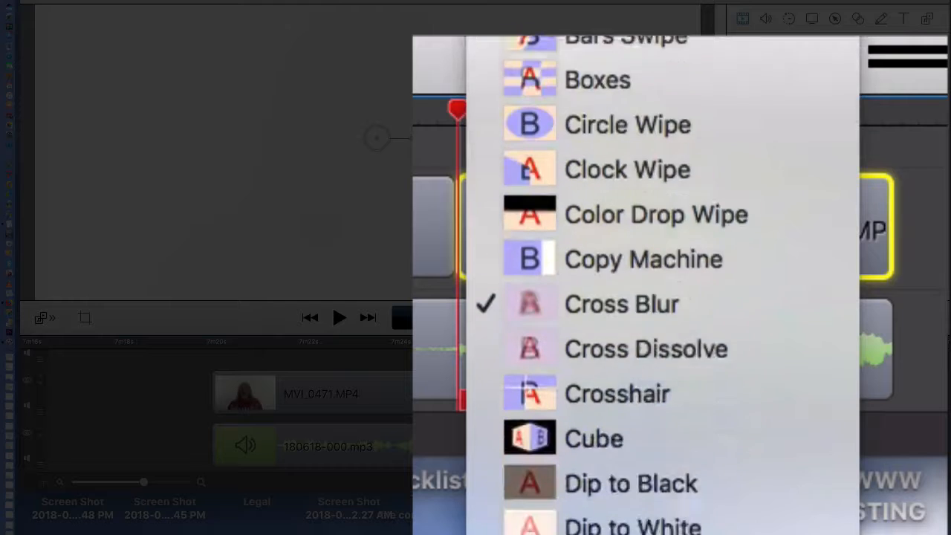
scroll(530, 191, "down", 2)
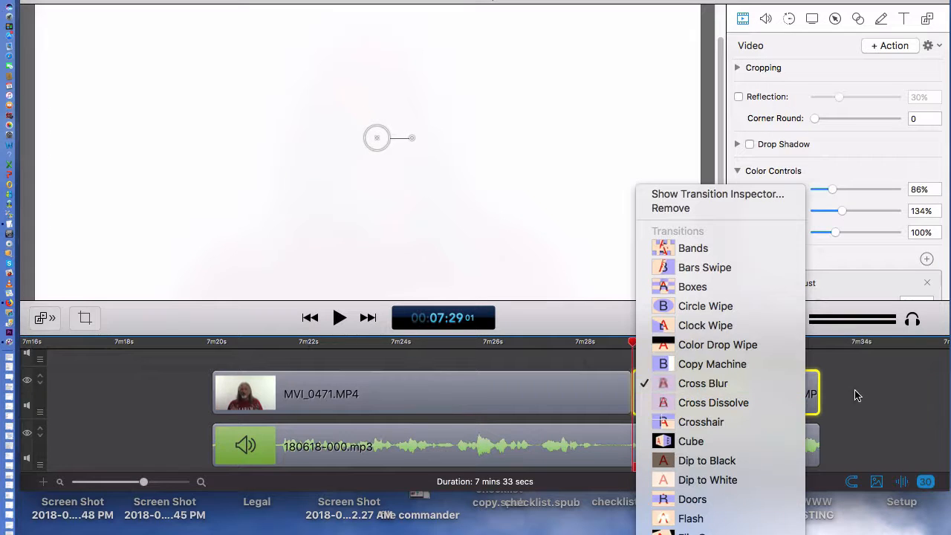
left_click(869, 400)
Replay the Cross Blur transition twice, starting just before the cut, to check how the picture changes.
left_click_drag(632, 343, 621, 347)
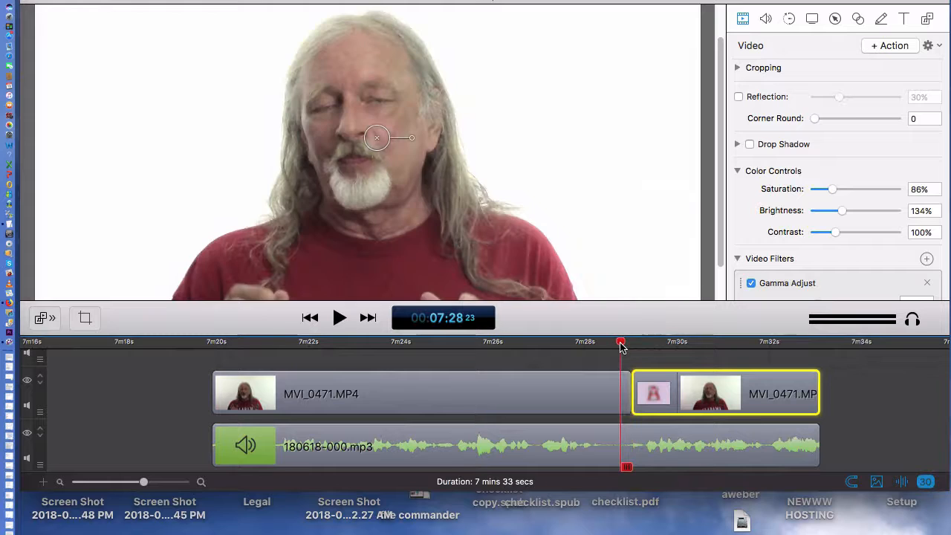
key("space")
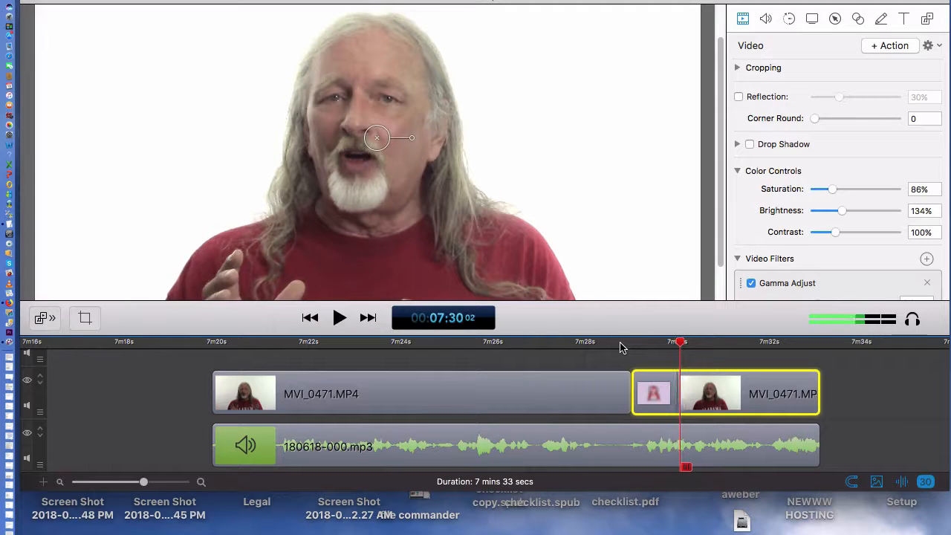
left_click(610, 343)
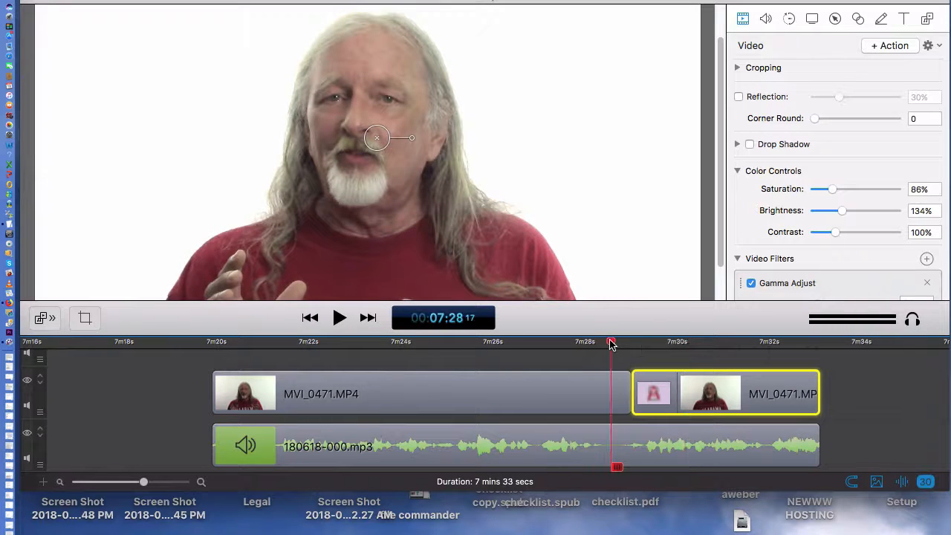
key("space")
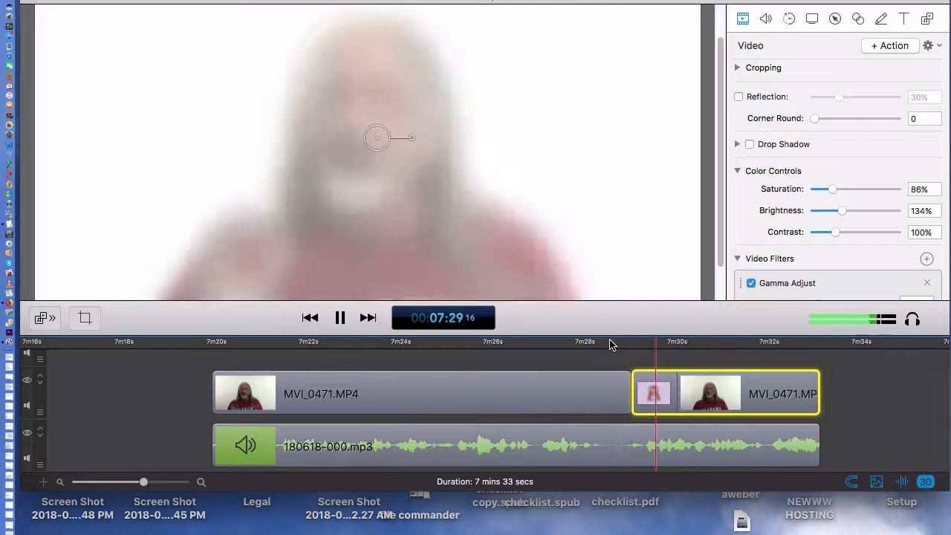
key("space")
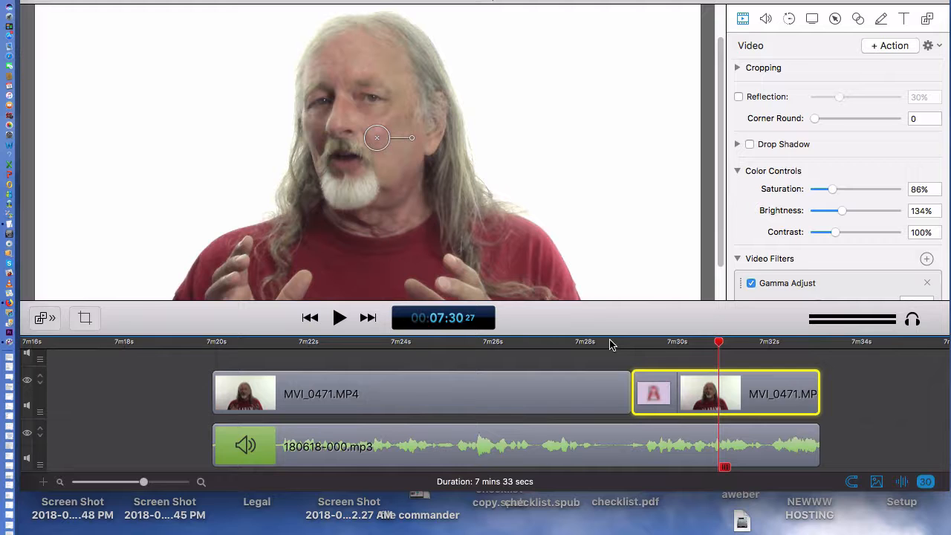
Replay the Cross Blur transition three times from just before the cut and scrub back through its blurred frames to examine them.
left_click(573, 343)
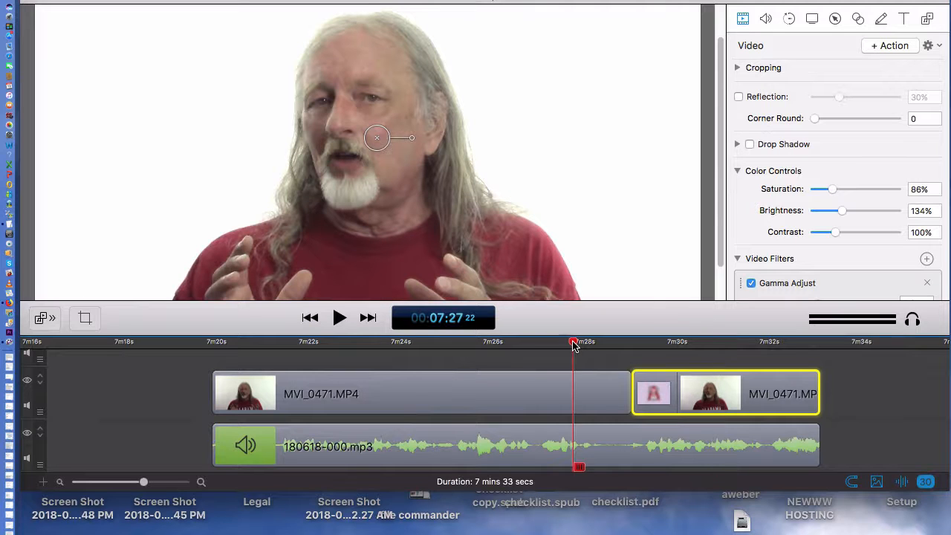
key("space")
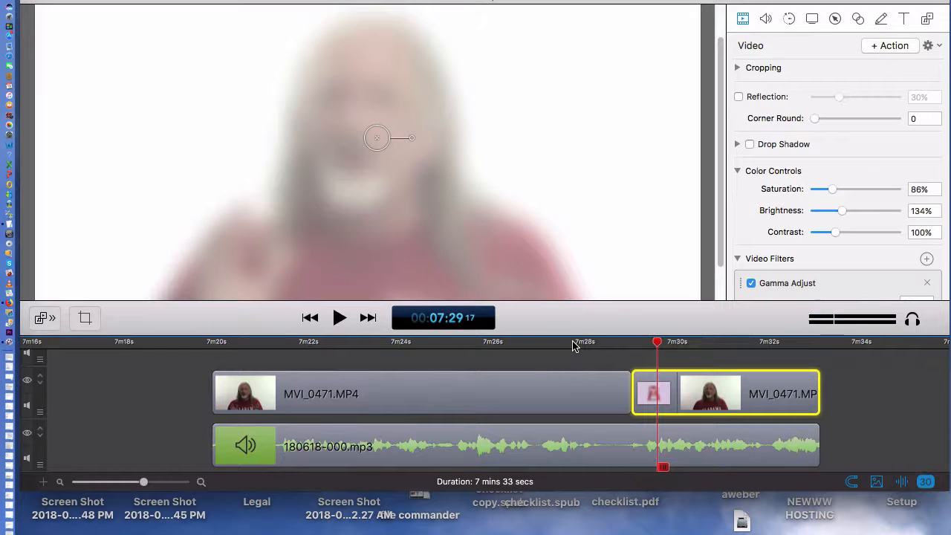
left_click_drag(658, 347, 652, 347)
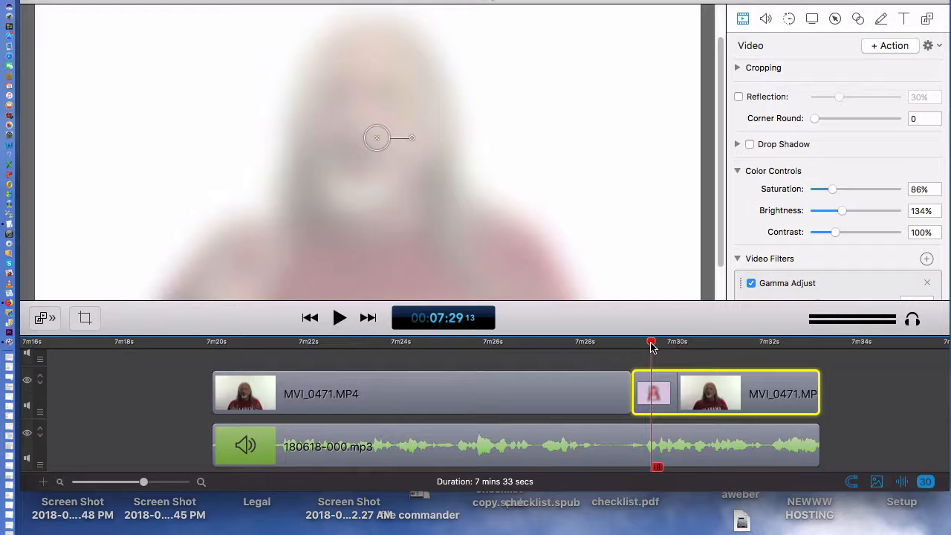
left_click(617, 344)
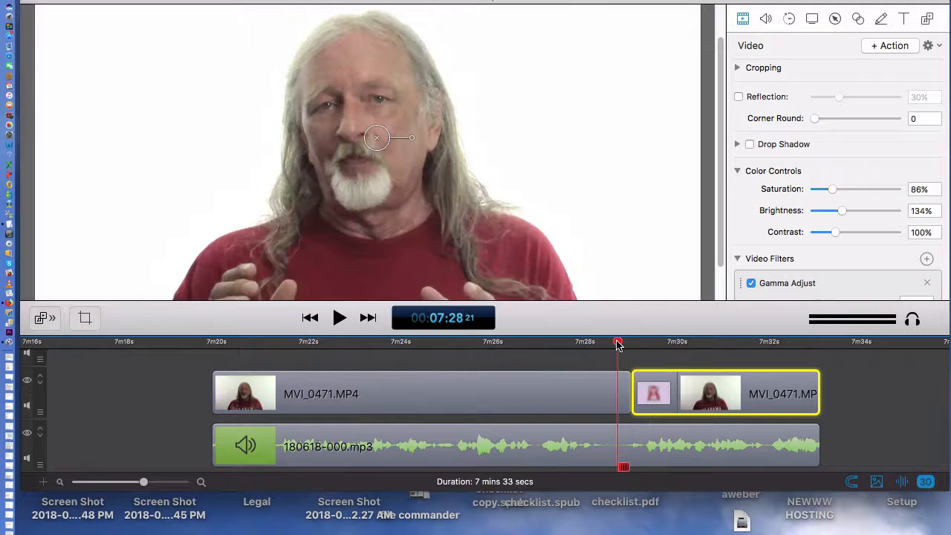
key("space")
key("space")
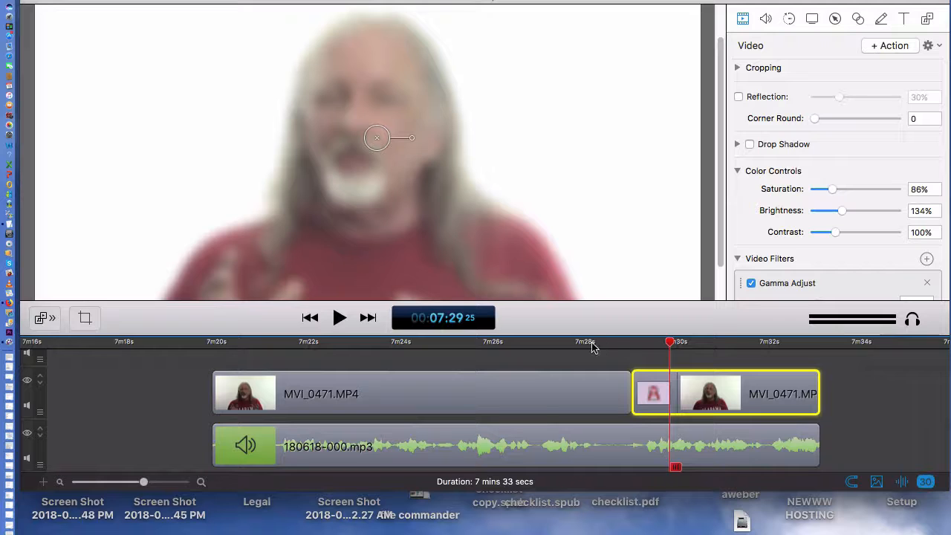
left_click(587, 347)
key("space")
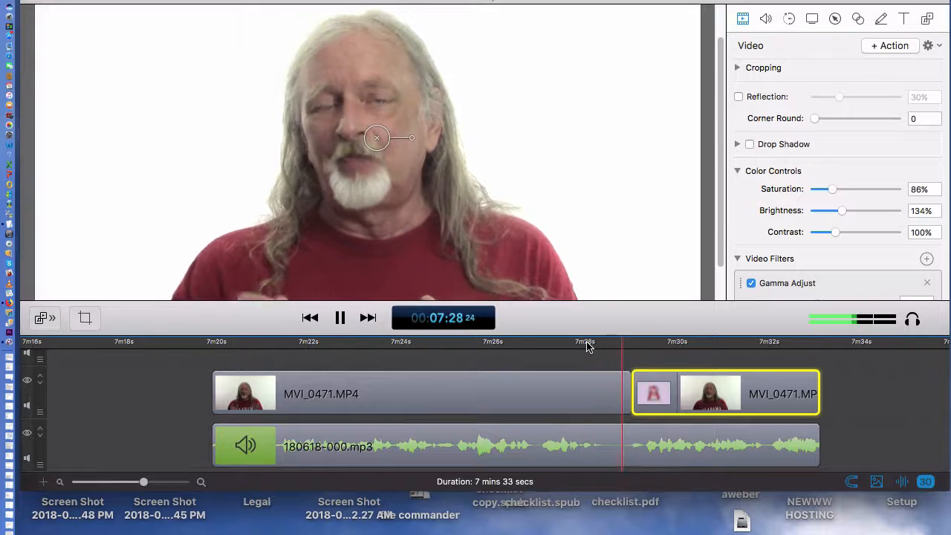
key("space")
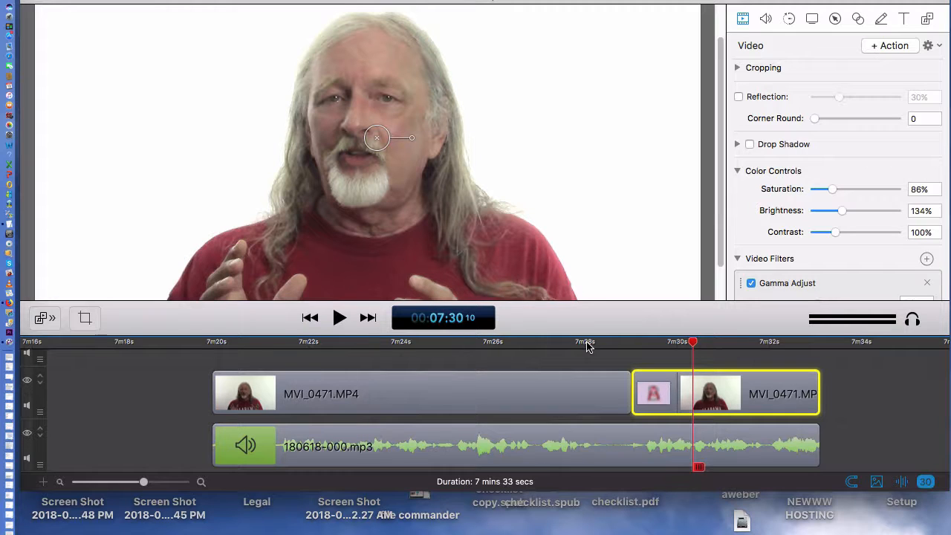
Remove the starting transition from the second video clip and place the playhead on the cut at 07:29:00.
left_click(642, 406)
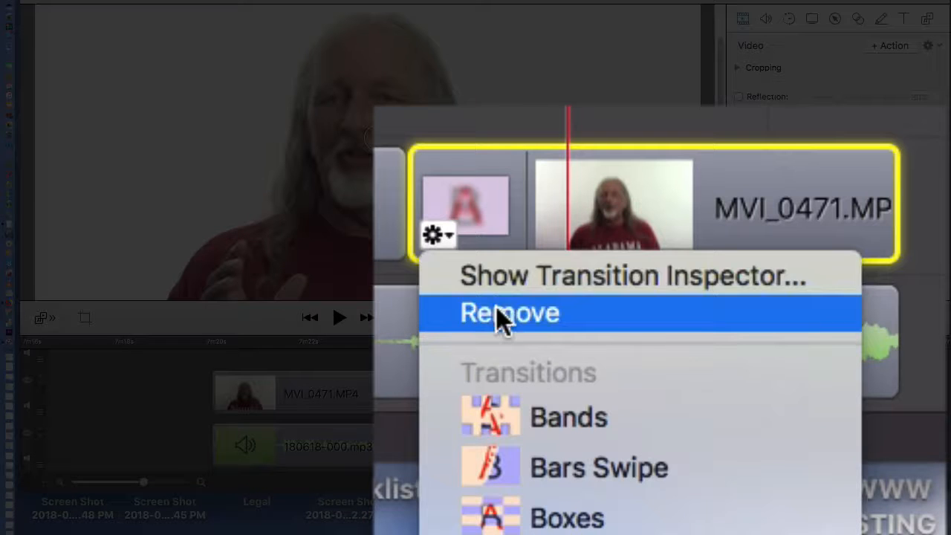
left_click(669, 434)
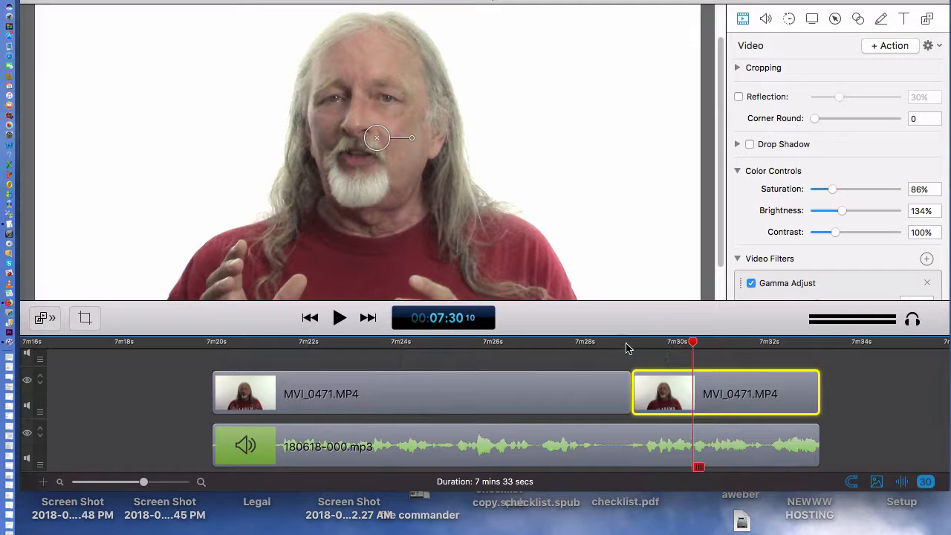
left_click(627, 344)
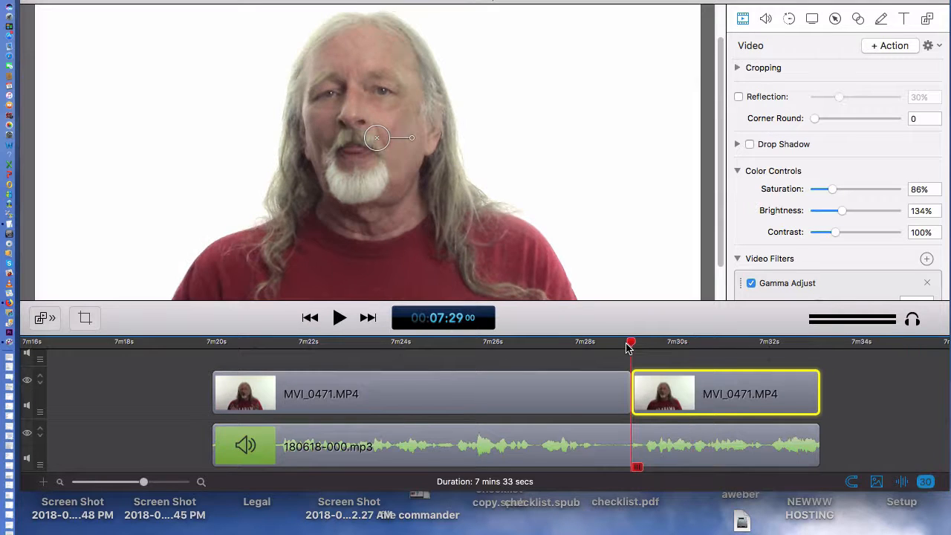
Split the audio clip 180618-000.mp3 at the playhead, in line with the video cut at 07:29:00.
left_click(673, 446)
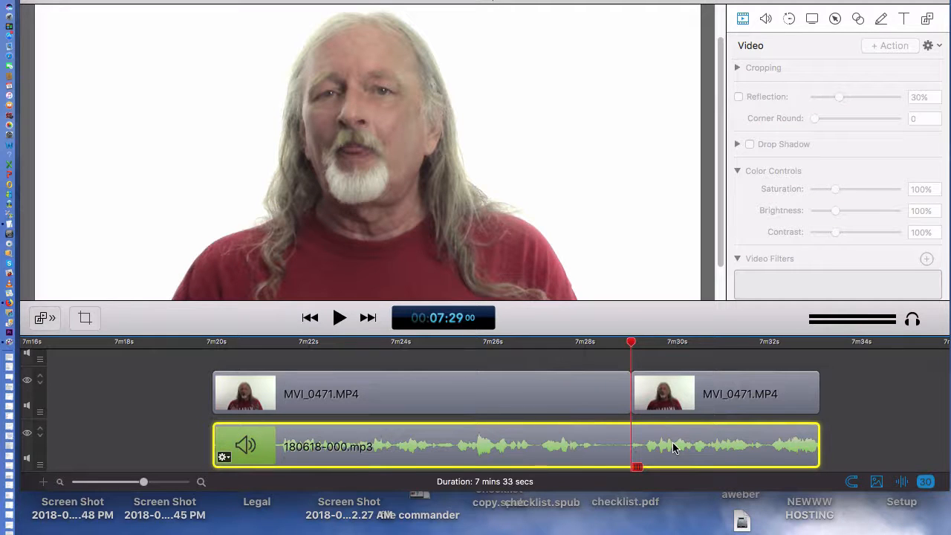
key("t")
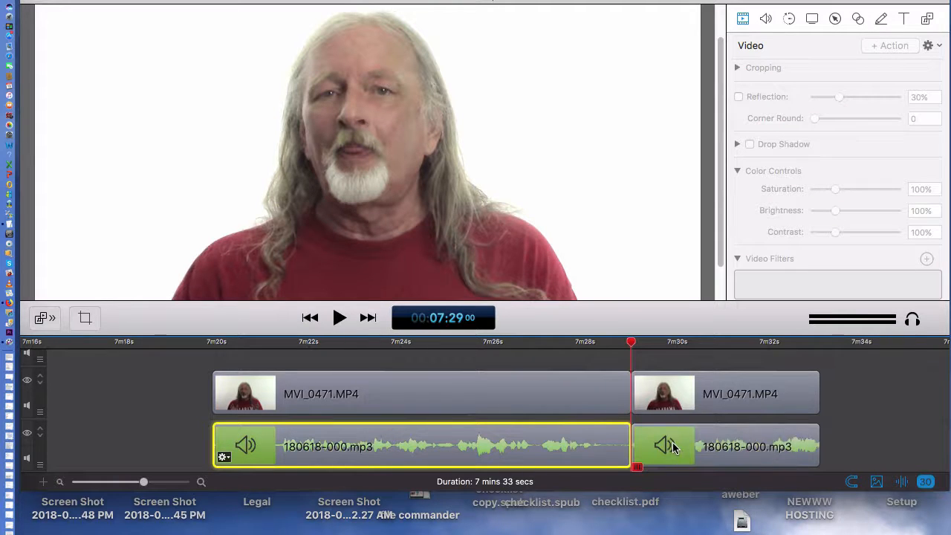
left_click(852, 454)
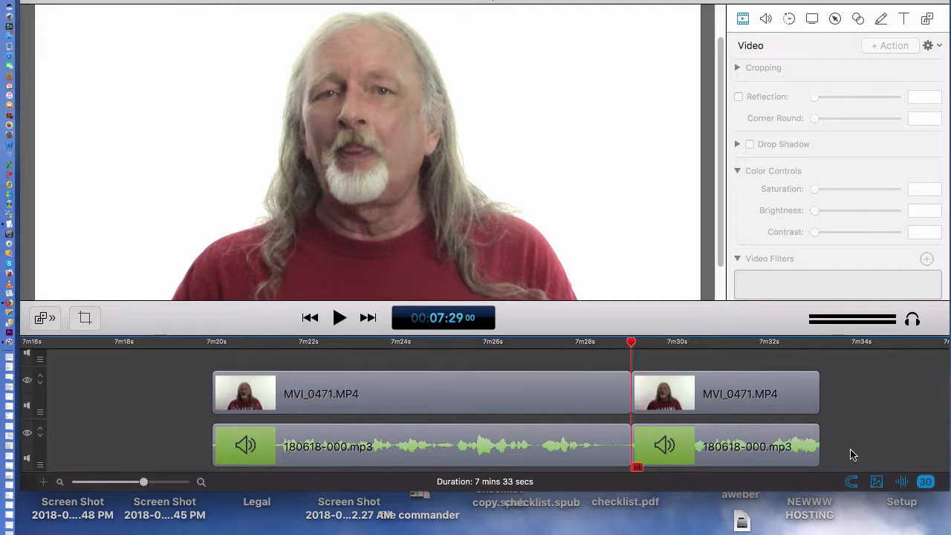
Slide the second video clip and the second audio clip slightly earlier so each overlaps its preceding clip with a short transition.
left_click(784, 388)
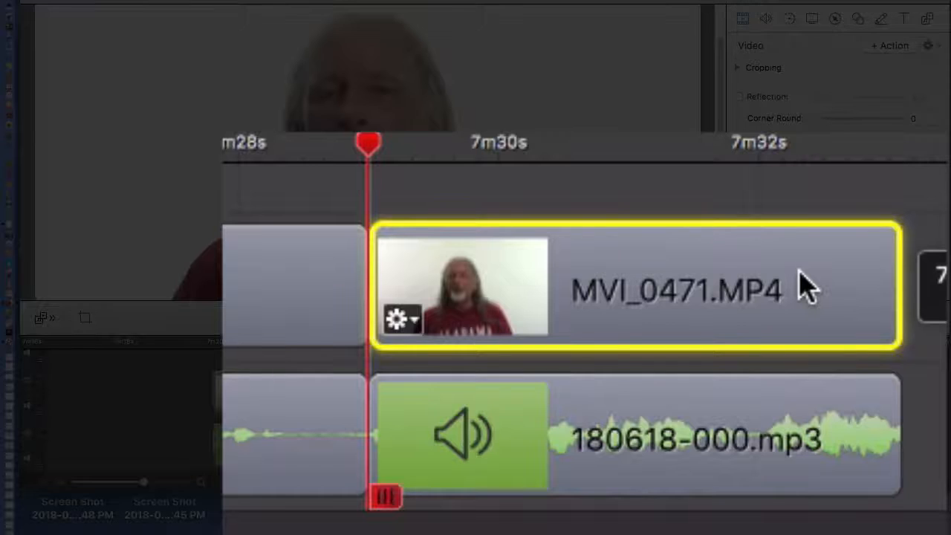
left_click_drag(788, 270, 764, 272)
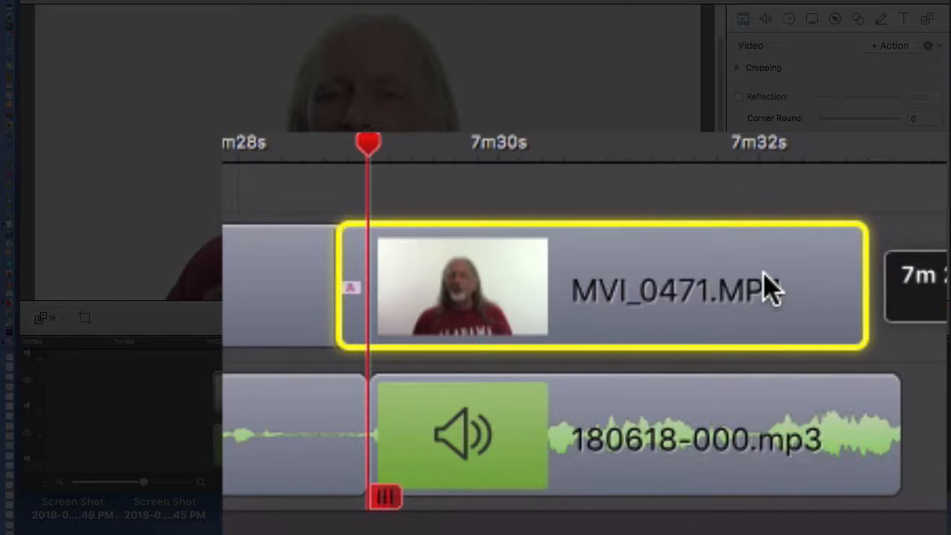
left_click_drag(764, 272, 761, 274)
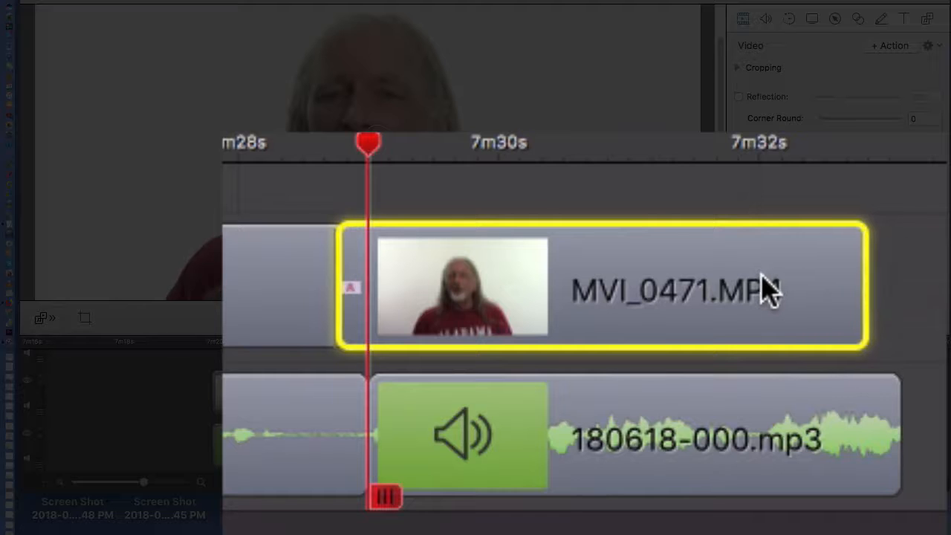
left_click(714, 444)
left_click_drag(713, 444, 679, 449)
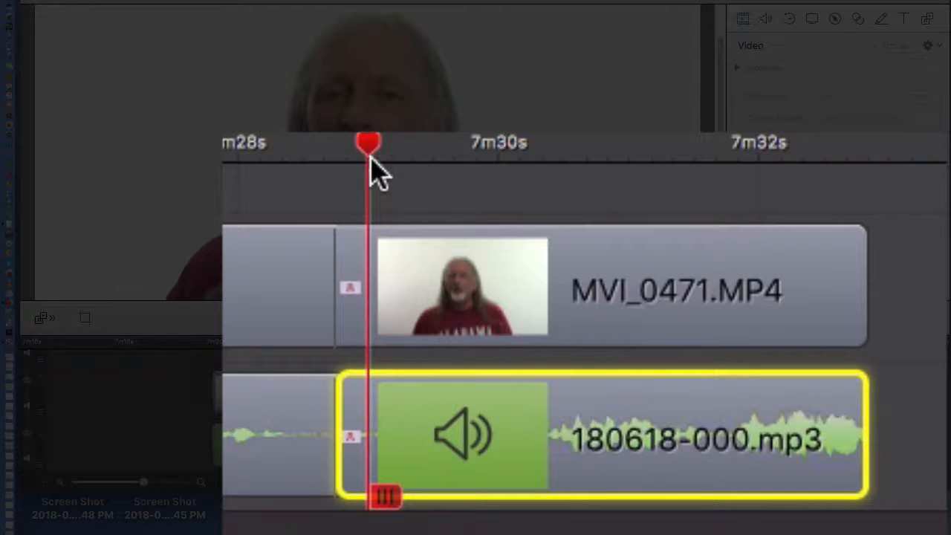
Move the second video and audio clips further over the preceding ones, widening both transition overlaps to about half a second.
left_click_drag(468, 264, 435, 268)
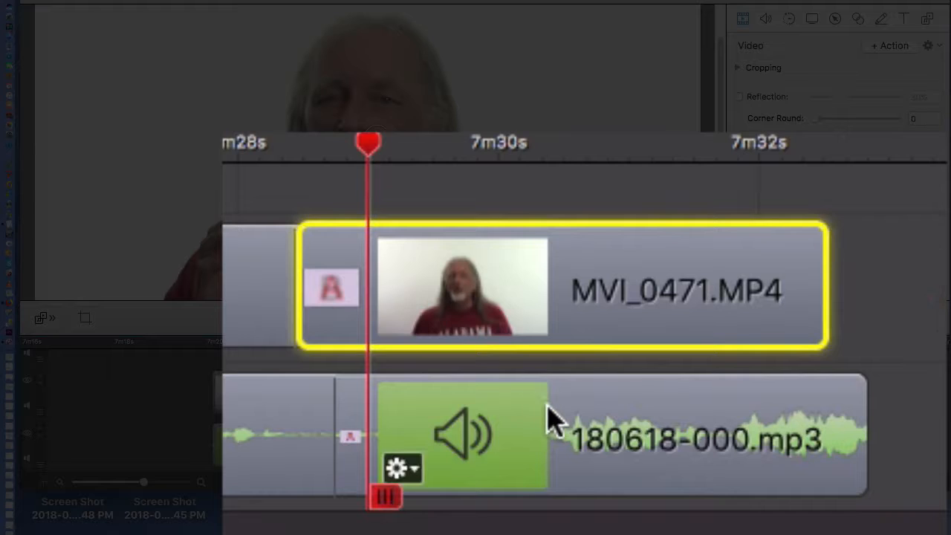
left_click_drag(550, 414, 513, 418)
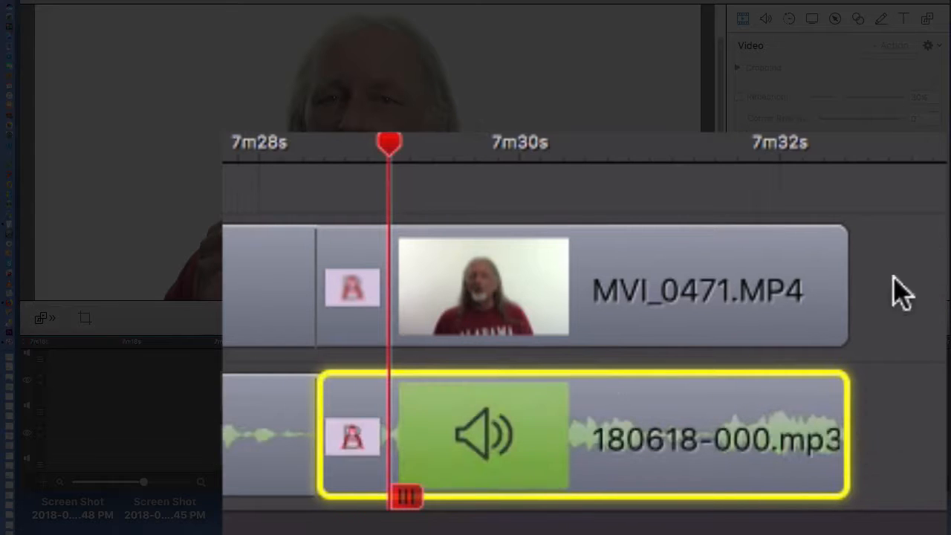
Play the overlapping transition from about 7m26s and again from about 7m28s to judge how smooth the cut looks.
mouse_move(371, 248)
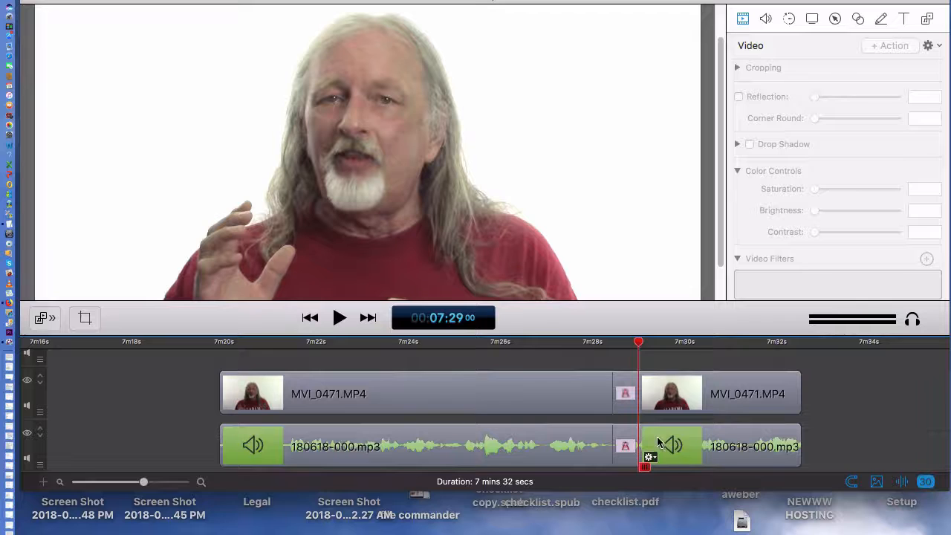
left_click(503, 344)
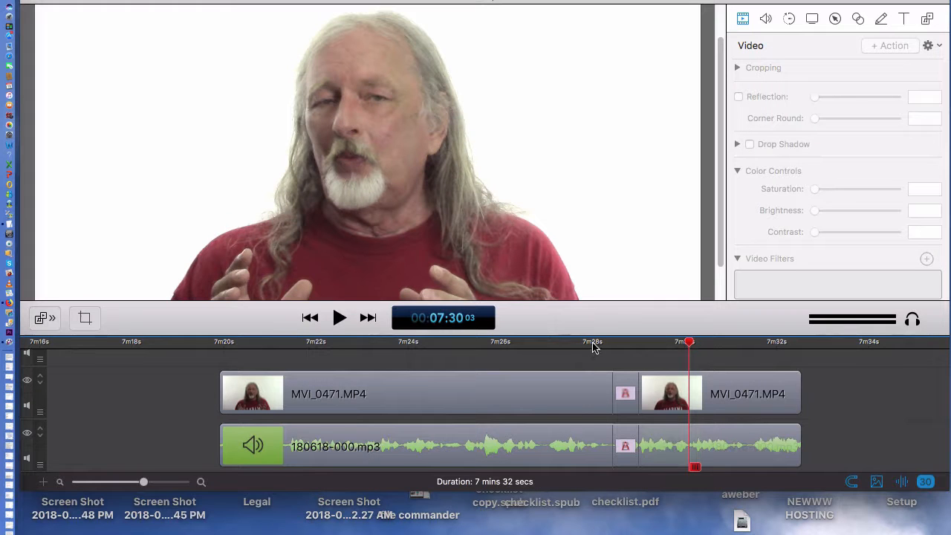
left_click(592, 344)
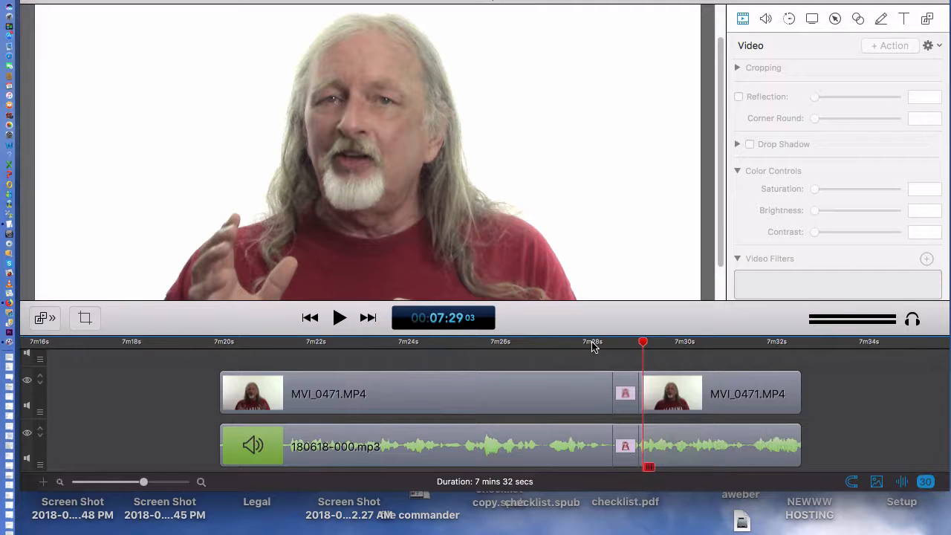
Shift the second video clip's picture on the canvas so the speaker stands to the right of centre.
left_click(425, 400)
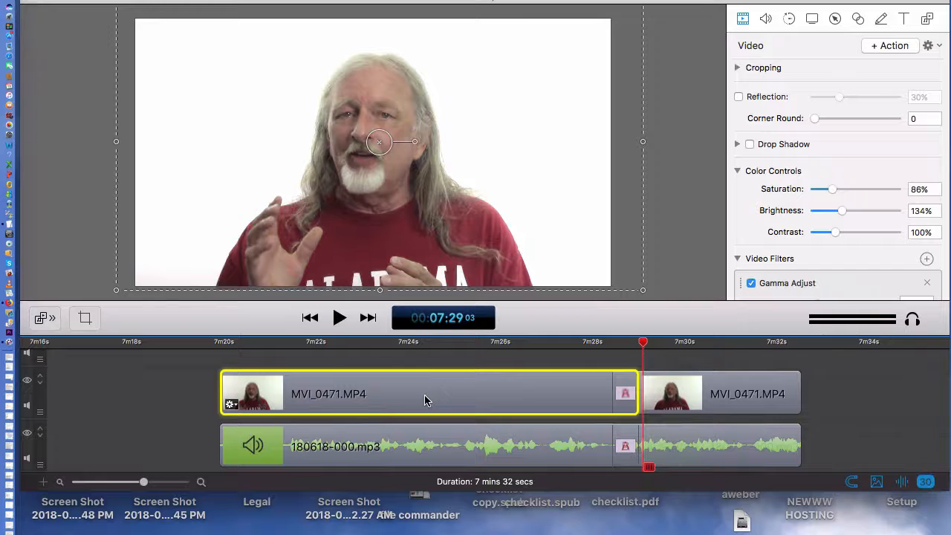
left_click(78, 206)
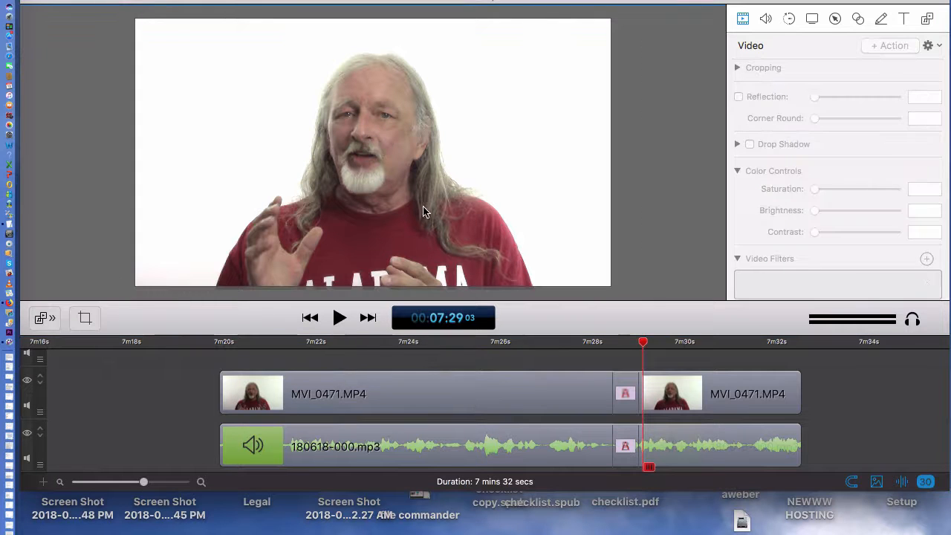
left_click(481, 404)
left_click(614, 271)
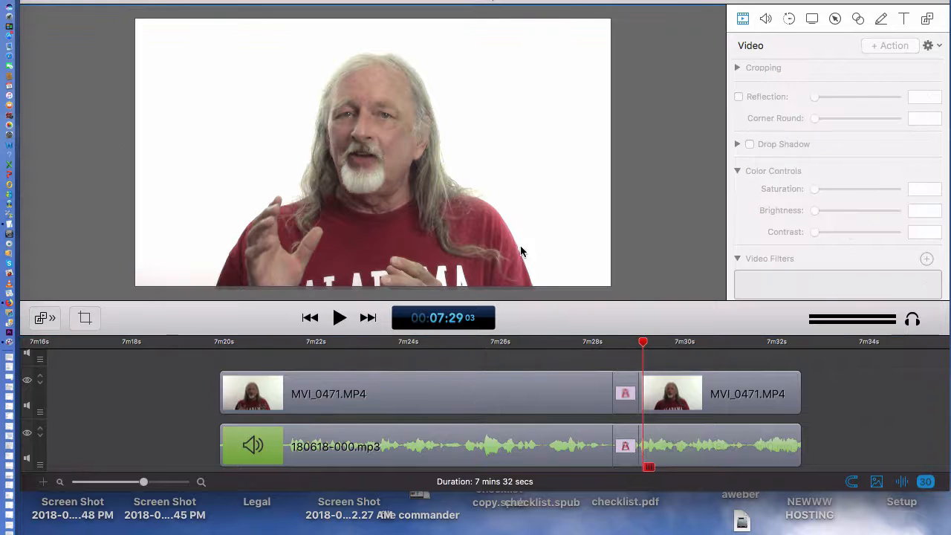
left_click_drag(507, 246, 473, 246)
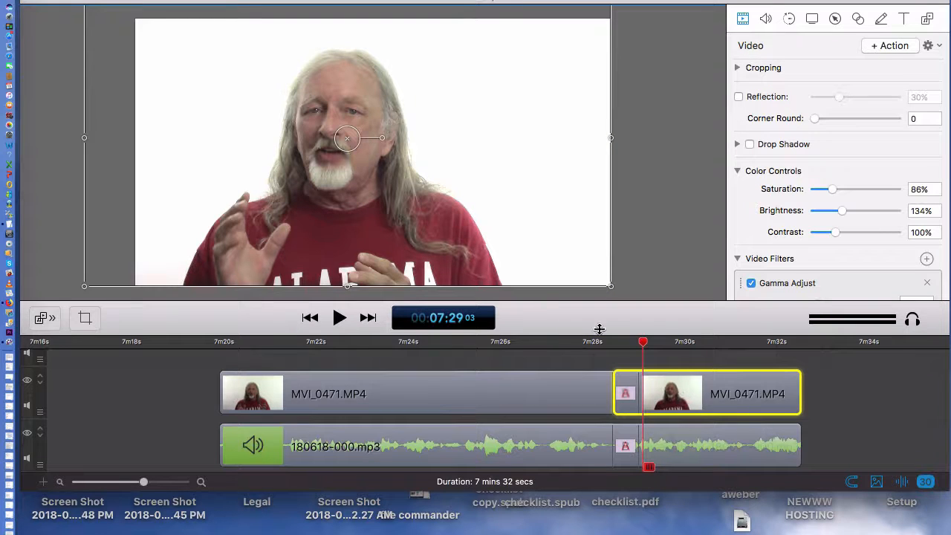
left_click_drag(444, 258, 520, 265)
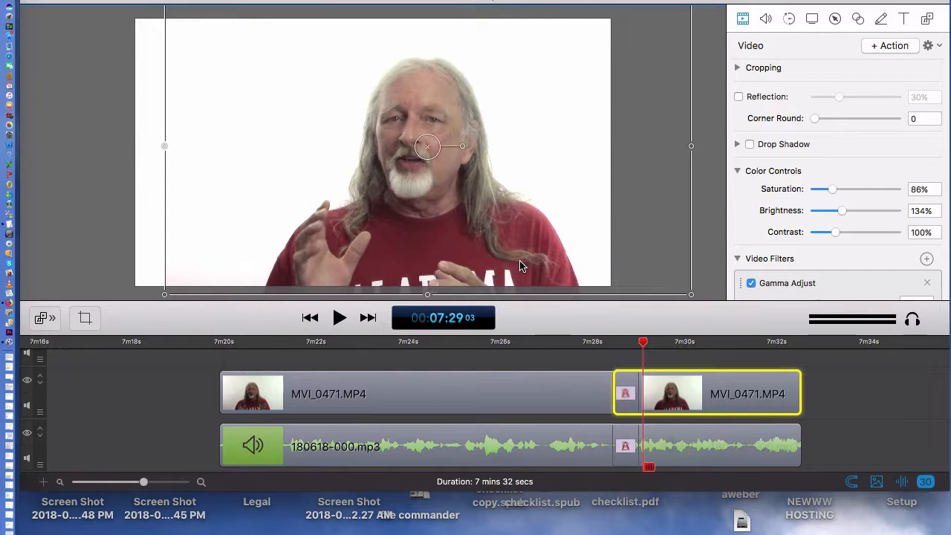
left_click(715, 236)
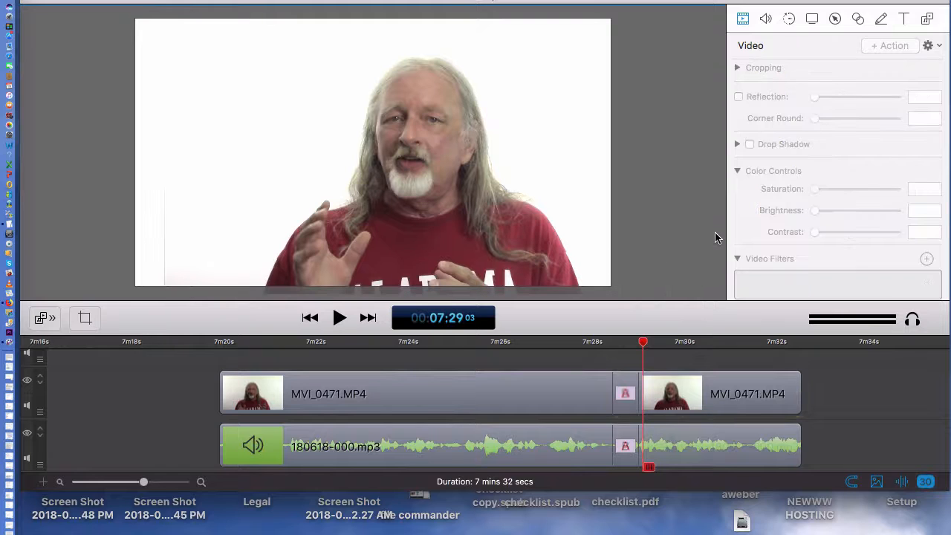
With the playhead at 07:25:20, shift the first video clip's picture on the canvas so the speaker stands left of centre.
left_click(486, 385)
left_click(485, 345)
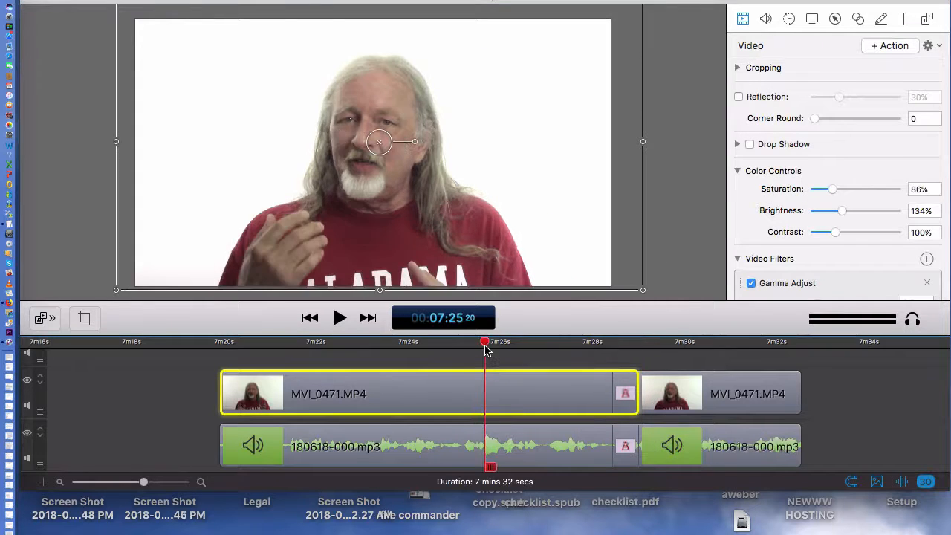
left_click_drag(529, 242, 500, 240)
left_click(664, 262)
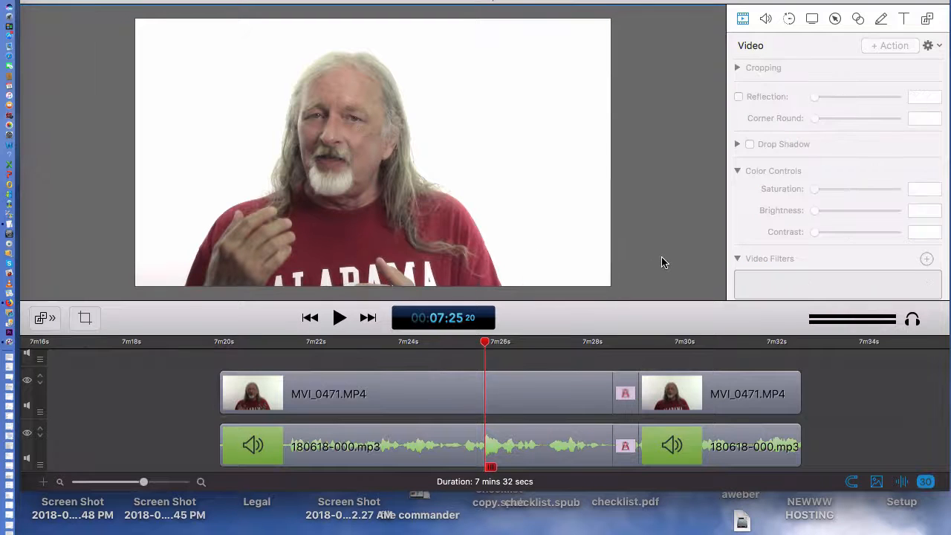
Play across the cut from about 7m26s and again from 07:27:26 to see the speaker's position change through the transition.
left_click(514, 343)
key("space")
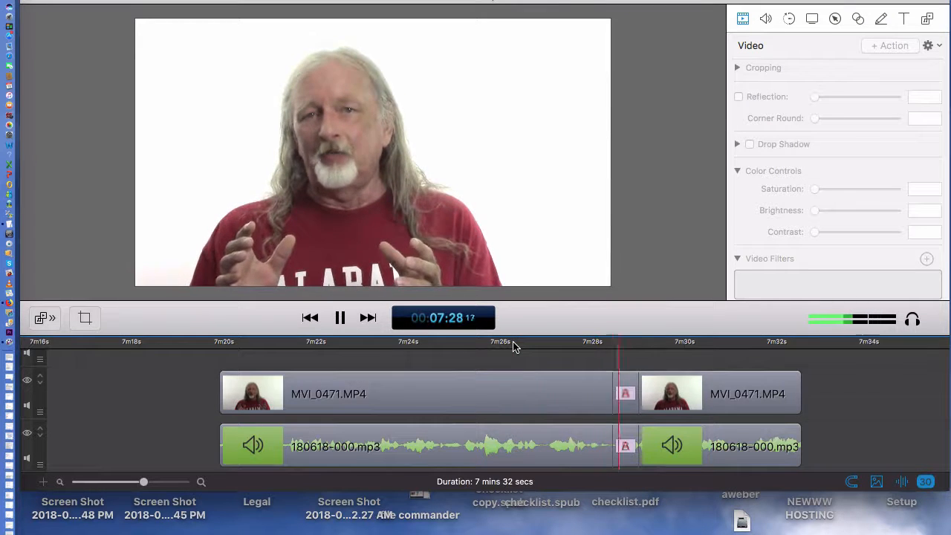
key("space")
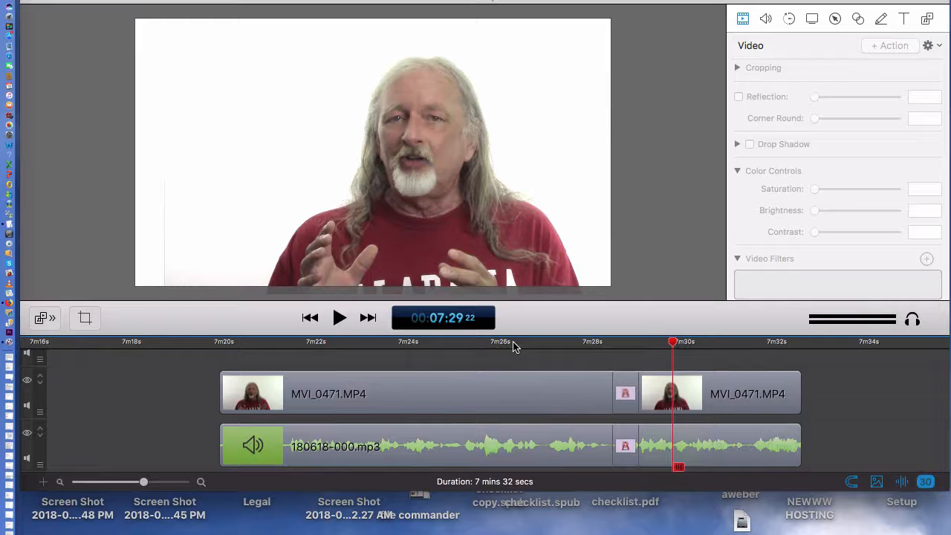
left_click(587, 345)
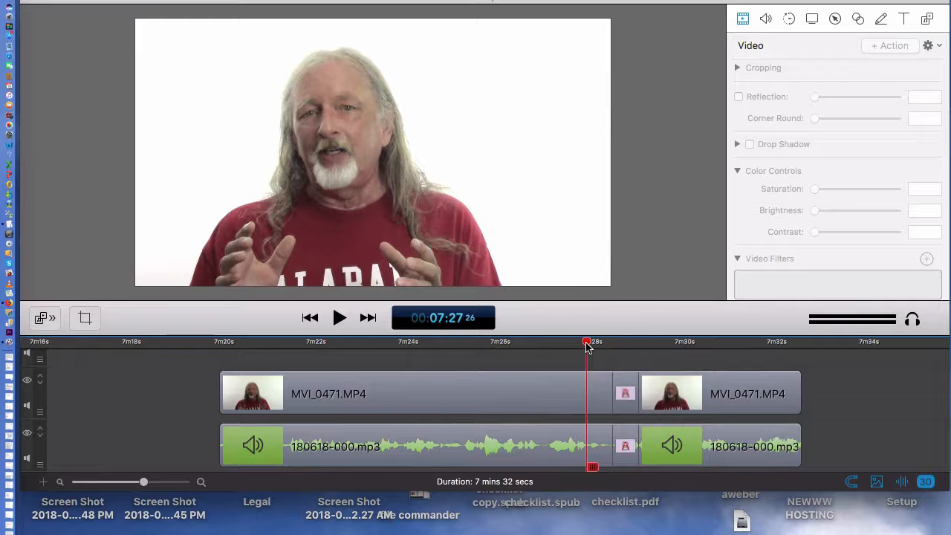
key("space")
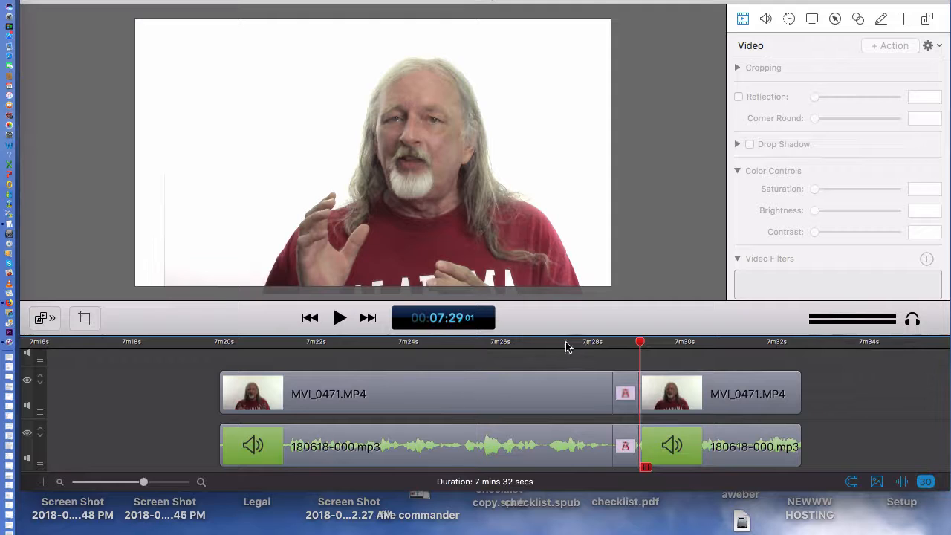
Replay the transition from 07:27:06 and again from about 7m27s, then return the playhead to 07:27:16 before the cut.
left_click(555, 346)
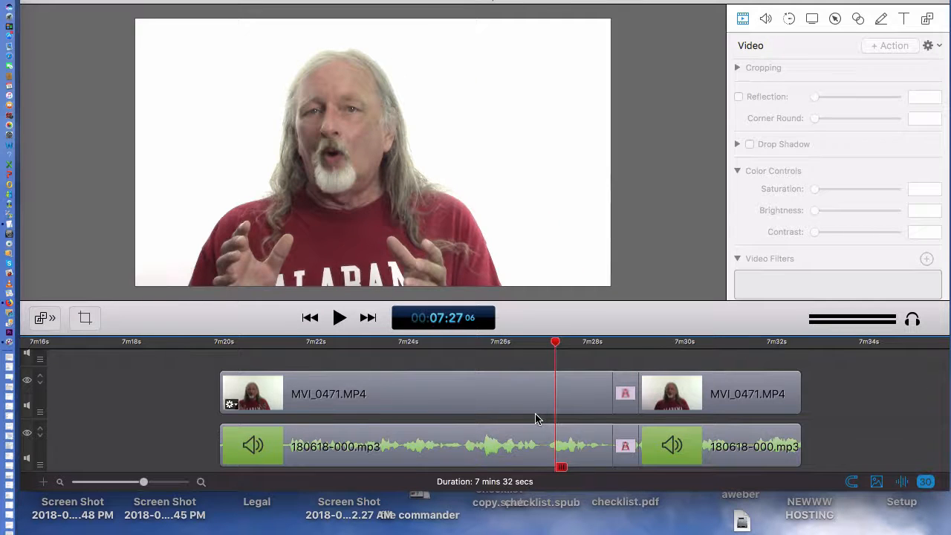
key("space")
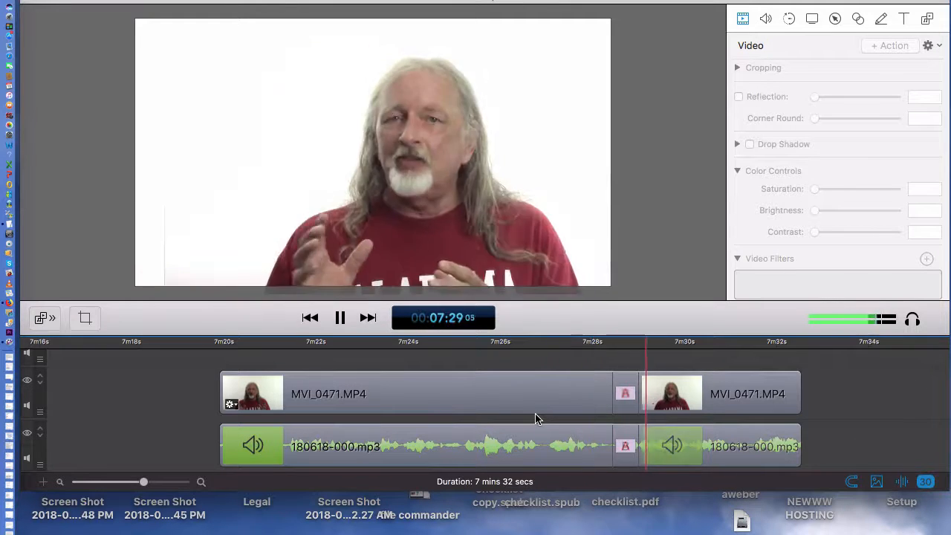
key("space")
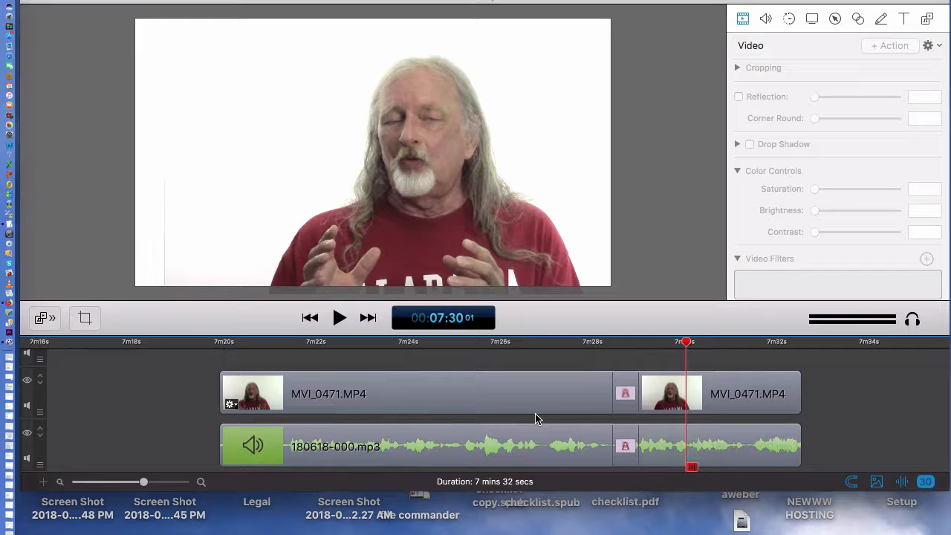
left_click(535, 343)
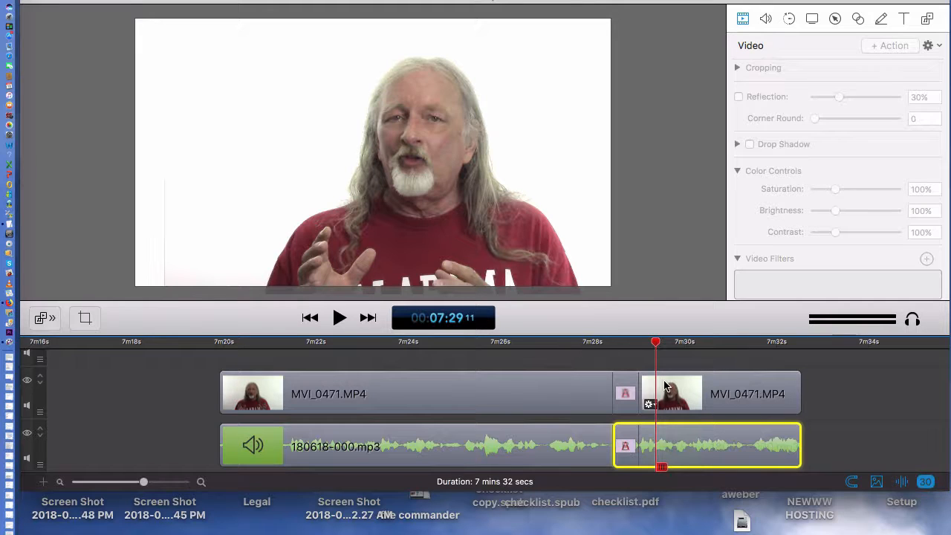
scroll(621, 403, "right", 1)
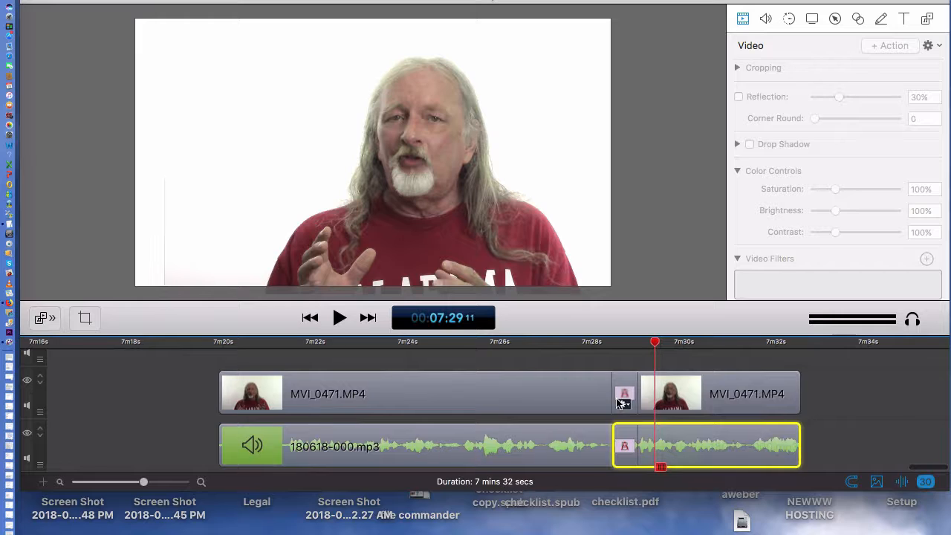
left_click(572, 343)
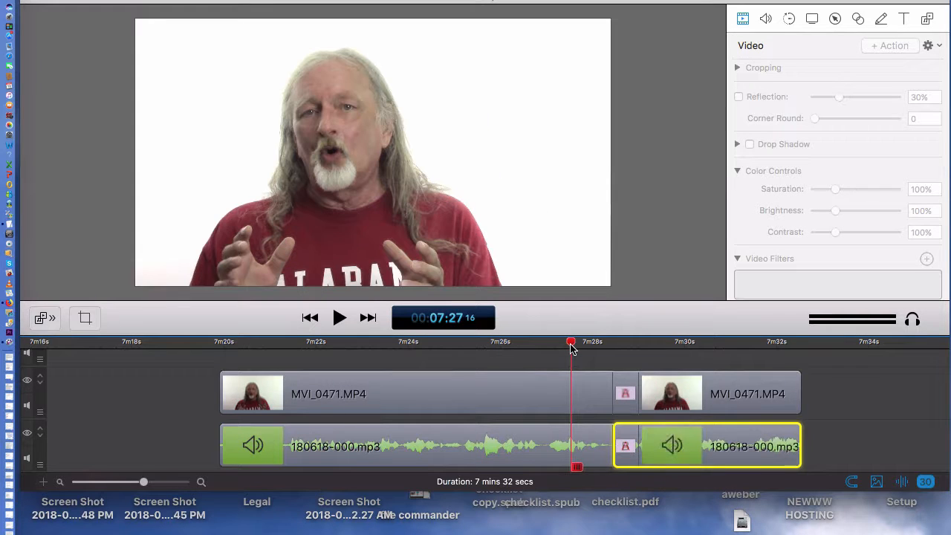